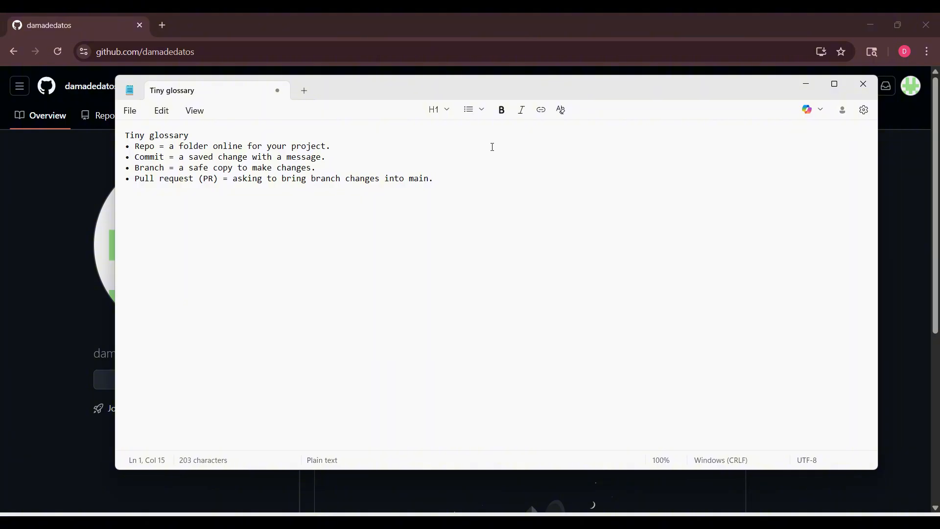
# Put the glossary notes away, go to the account's repositories list and start a new repository
pyautogui.click(805, 85)
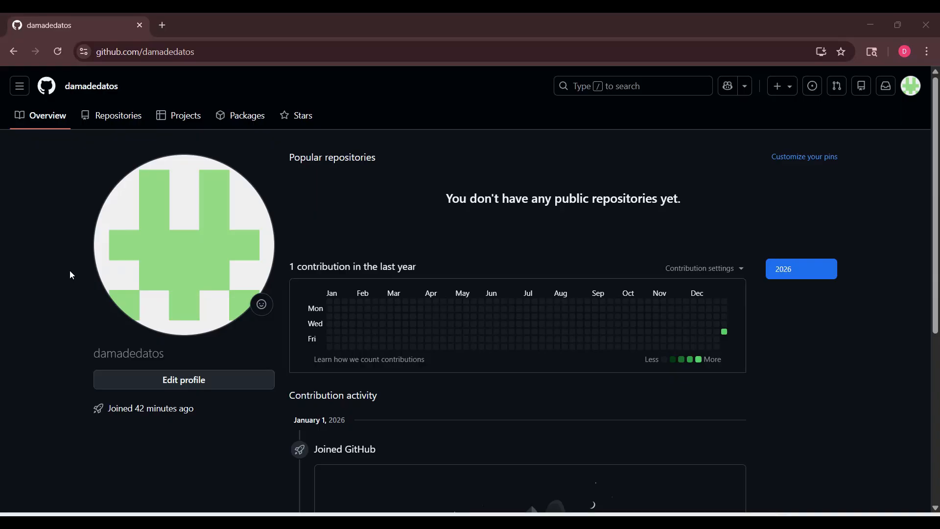
pyautogui.click(20, 85)
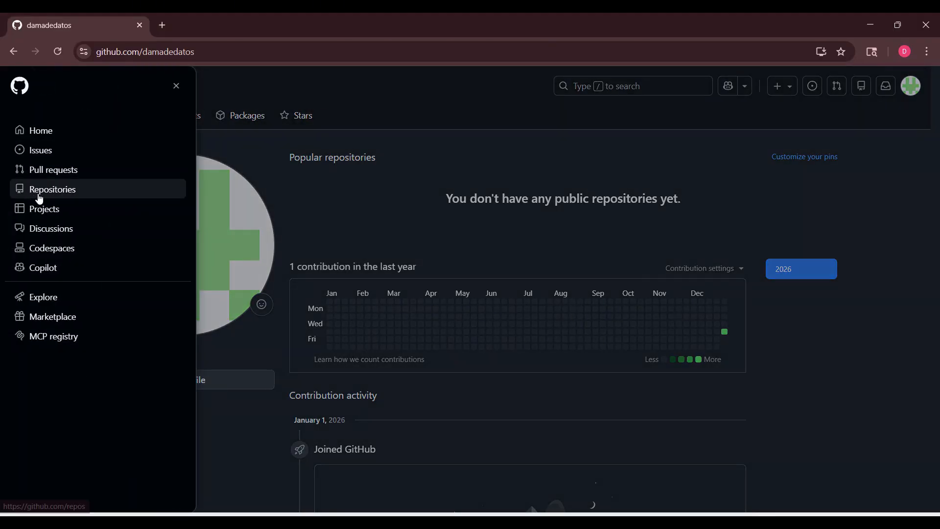
pyautogui.click(420, 107)
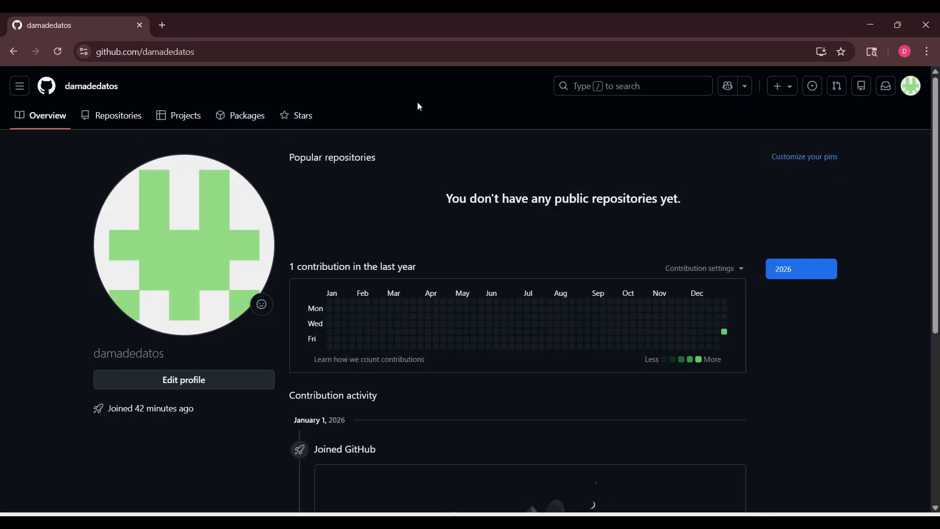
pyautogui.click(114, 120)
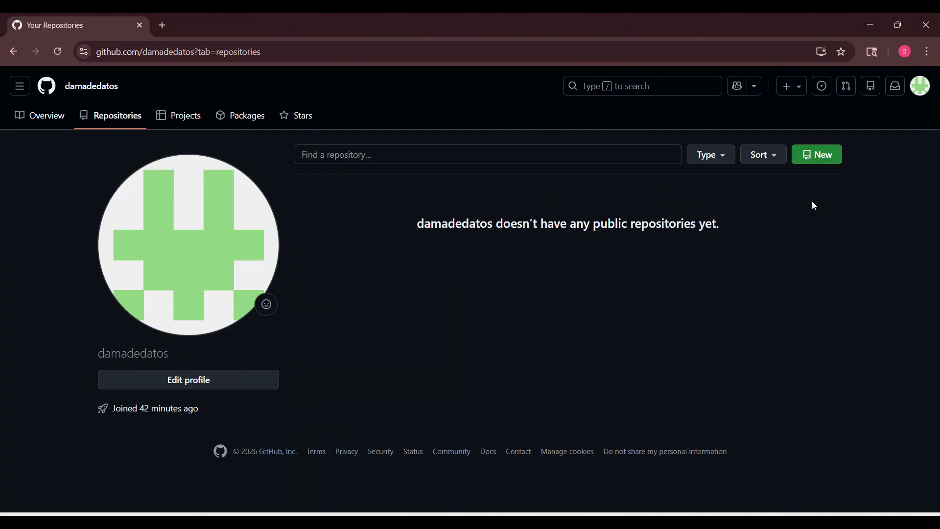
pyautogui.click(817, 155)
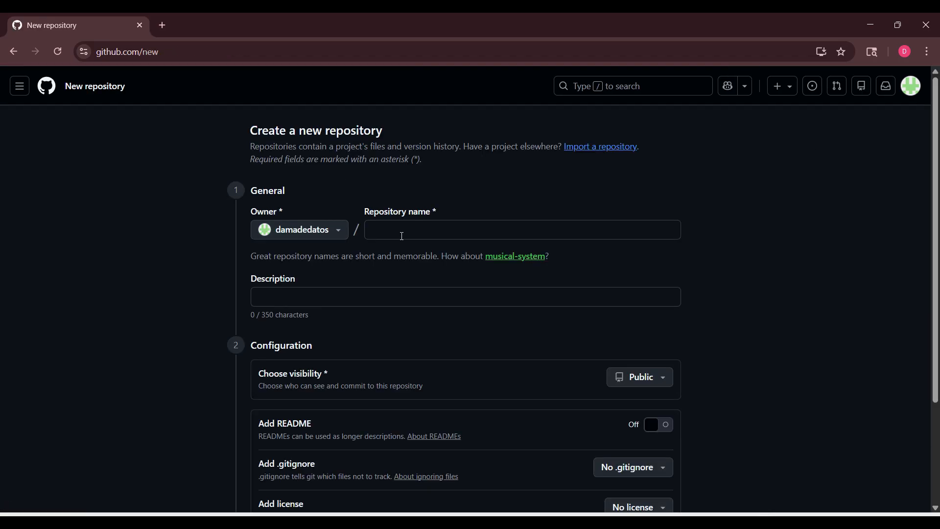
# Create the public repository MyFirstGitHubRepo with the description "My first Githib repo for learning"
pyautogui.click(401, 233)
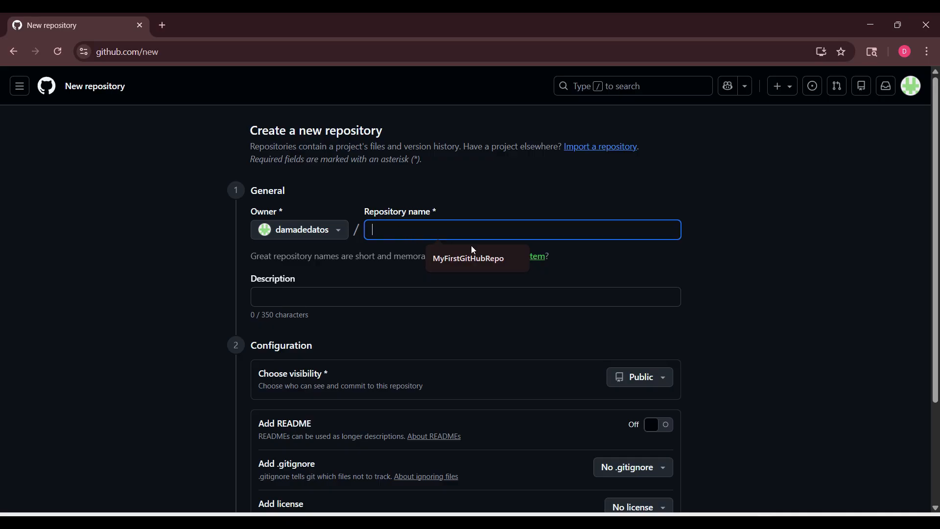
pyautogui.click(491, 263)
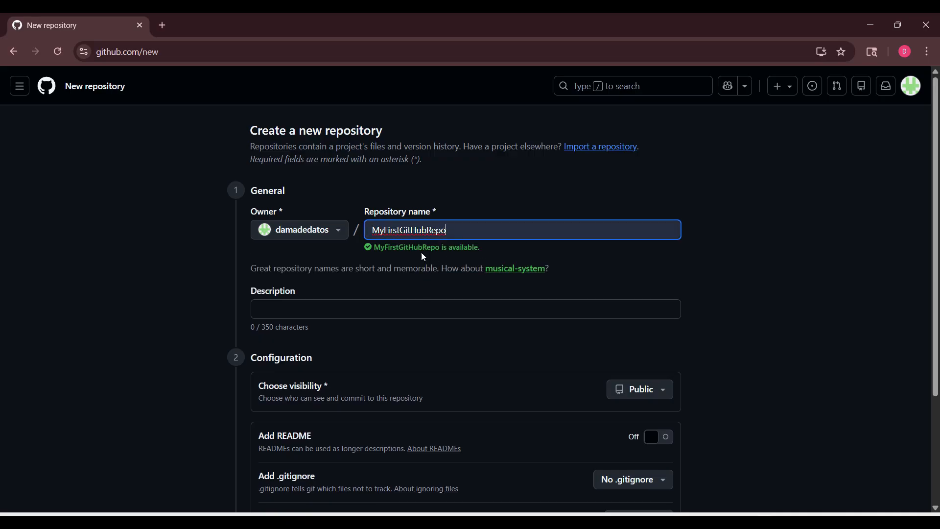
pyautogui.click(303, 312)
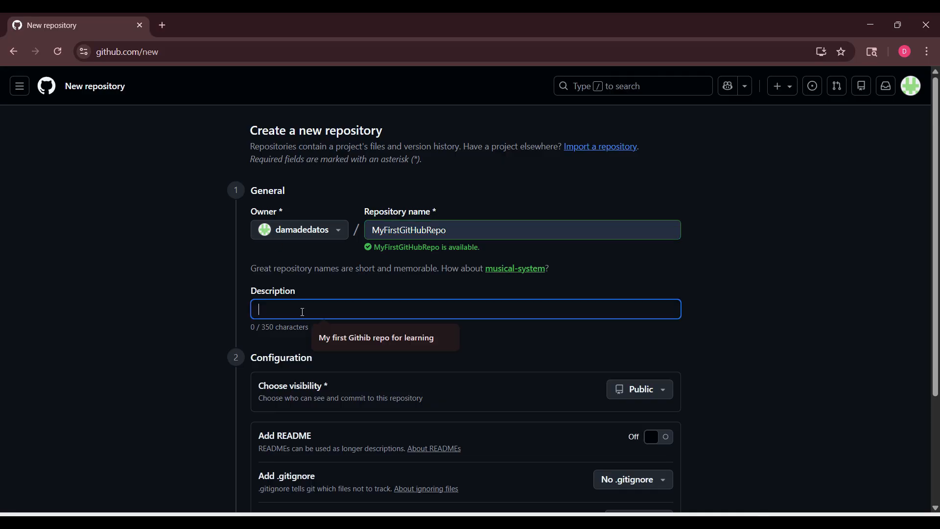
pyautogui.click(354, 339)
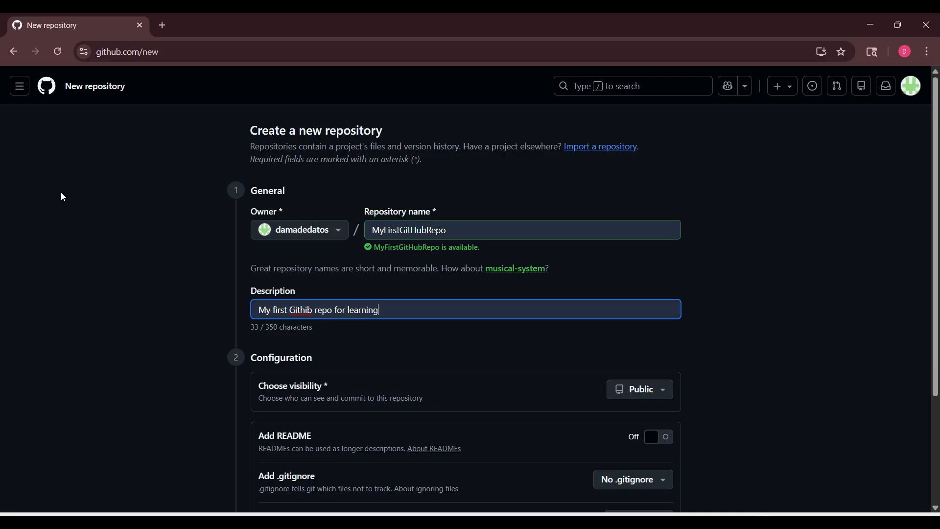
pyautogui.scroll(-3, 61, 193)
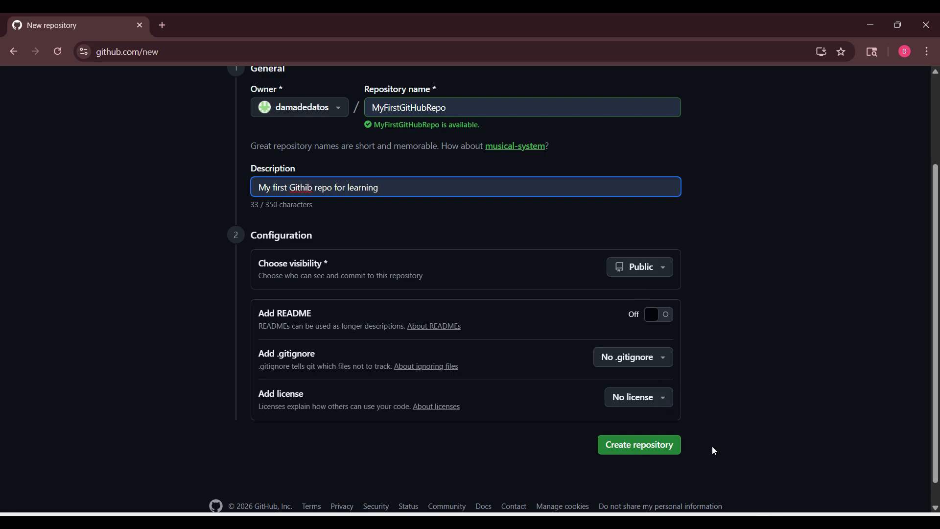
pyautogui.scroll(-1, 712, 444)
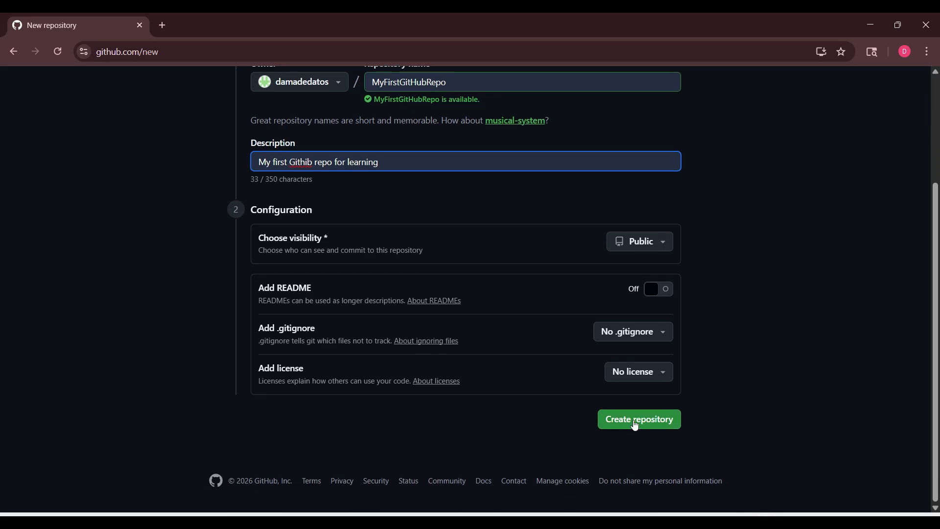
pyautogui.click(635, 424)
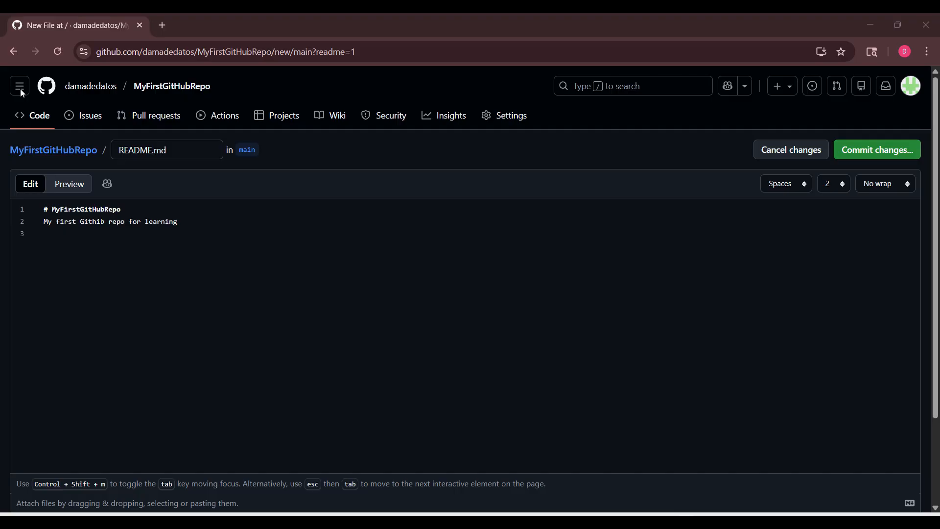
# Replace the README.md contents with the copied "My First GitHub Repo" text covering purpose, contents, usage and roadmap
pyautogui.click(218, 233)
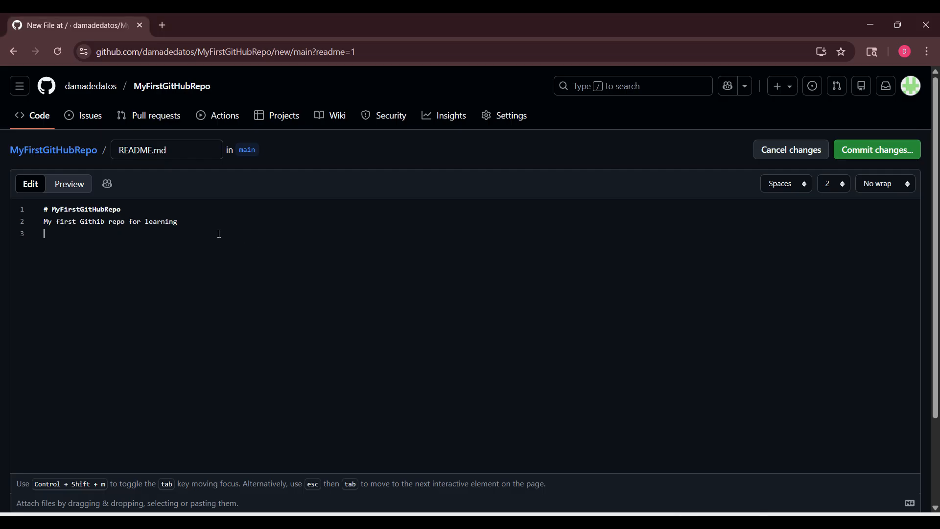
pyautogui.hotkey('ctrl', 'a')
pyautogui.write('# My First GitHub Repo ## What this is This is my first GitHub repository. I’m using it to learn how GitHub works and to practice building a clean, professional project page. ## What you’ll find here - A README (this page) - Example files to practice uploading and updating - A simple workflow using branches and pull requests ## How to use this repo If you’re learning GitHub, you can copy this repo setup and use it as your own practice space. ## Roadmap (what I’ll add next) - Add a folder structure - Add a screenshot - Add an Issues checklist - Add a simple GitHub Action badge')
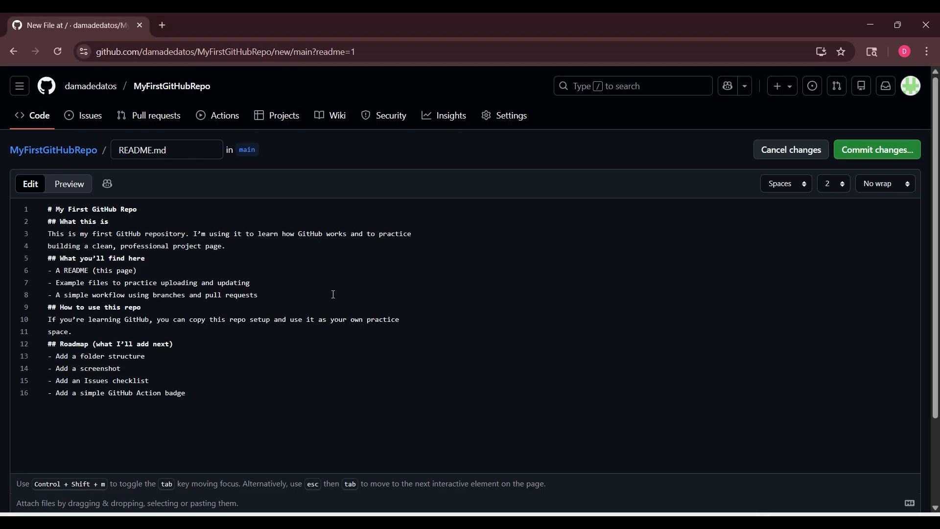
# Insert a line break in the README after the title, the "What this is" text, the "What you'll find here" list and the "How to use this repo" text
pyautogui.click(163, 209)
pyautogui.press('Return')
pyautogui.press('Return')
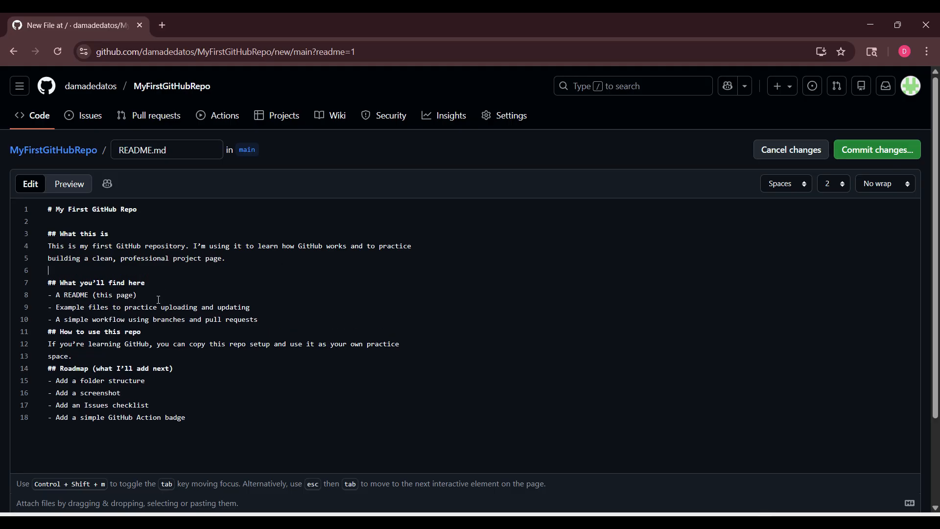
pyautogui.click(278, 319)
pyautogui.press('Return')
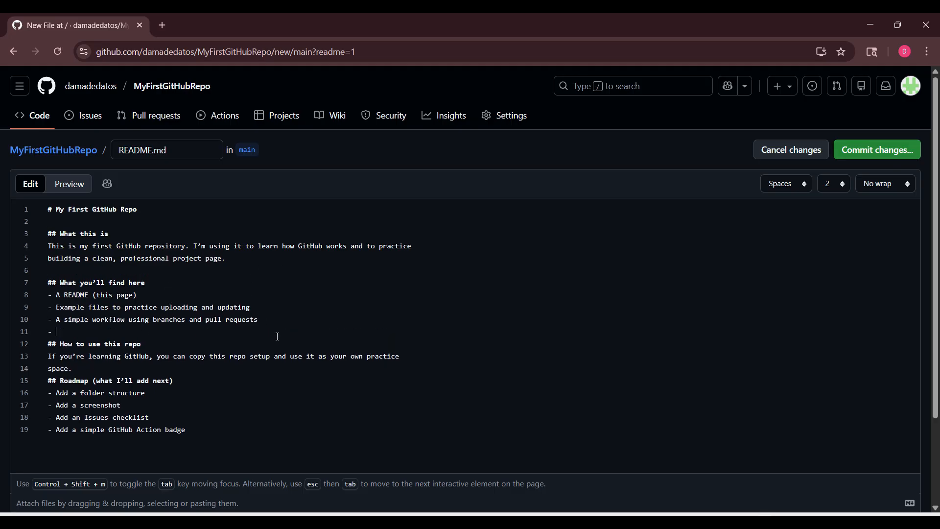
pyautogui.click(90, 373)
pyautogui.press('Return')
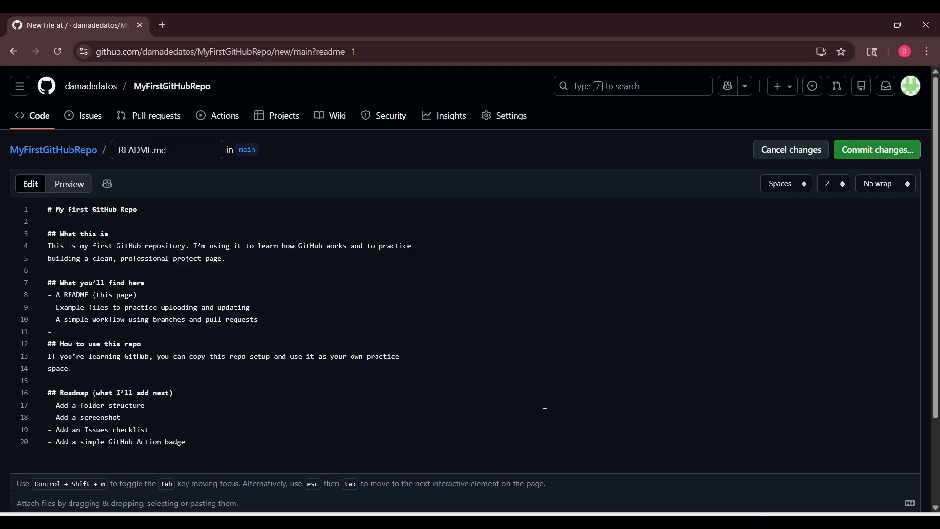
# Commit the new README.md to main with the extended description "Updated Readme project info"
pyautogui.click(883, 147)
pyautogui.click(427, 314)
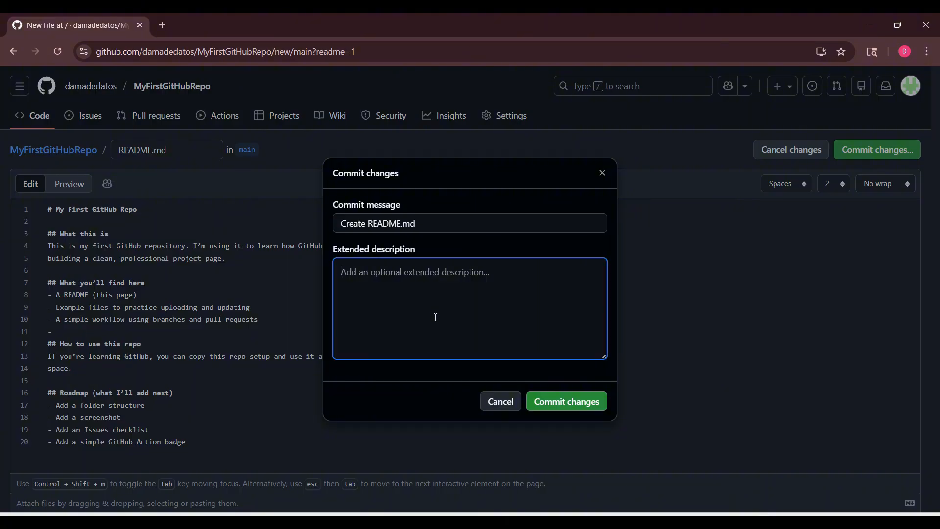
pyautogui.write('Updated ')
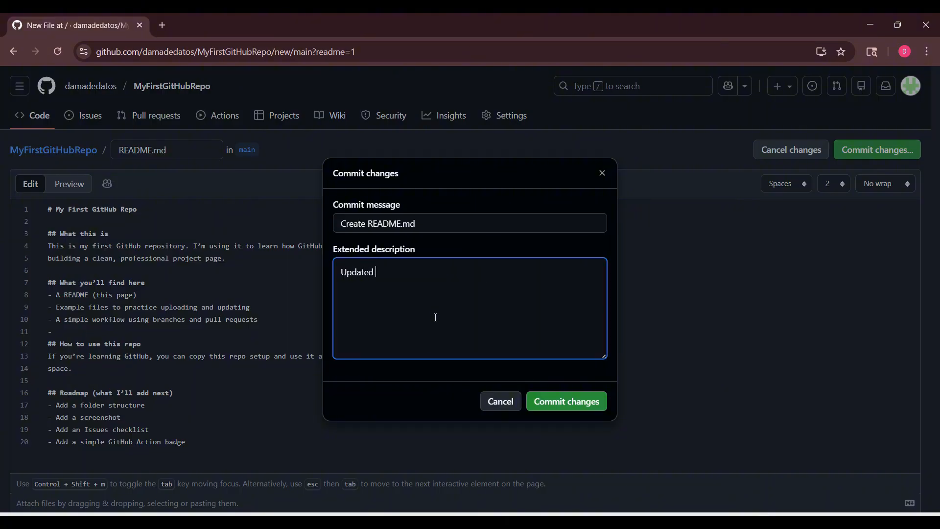
pyautogui.write('Readme project info')
pyautogui.click(584, 404)
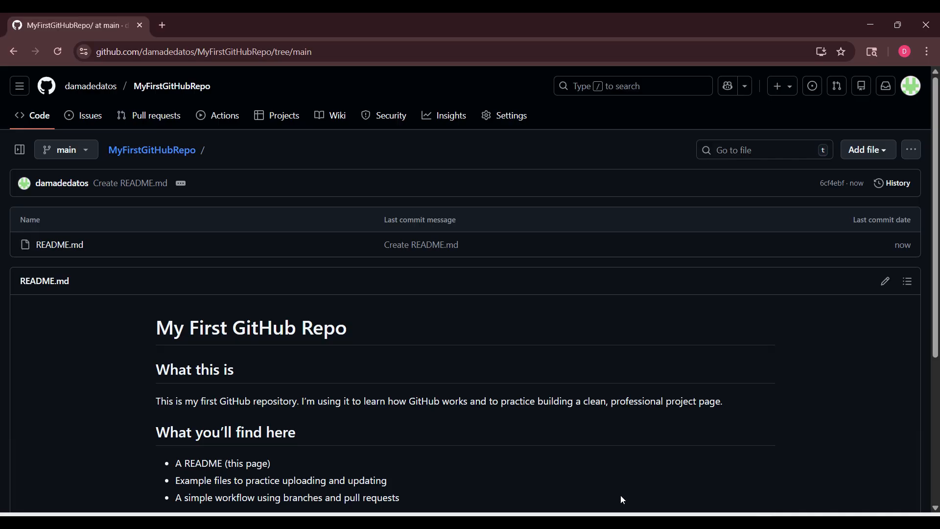
# Create an issue in the repository titled "Add a screenshot to the README" without a description
pyautogui.click(609, 490)
pyautogui.click(83, 115)
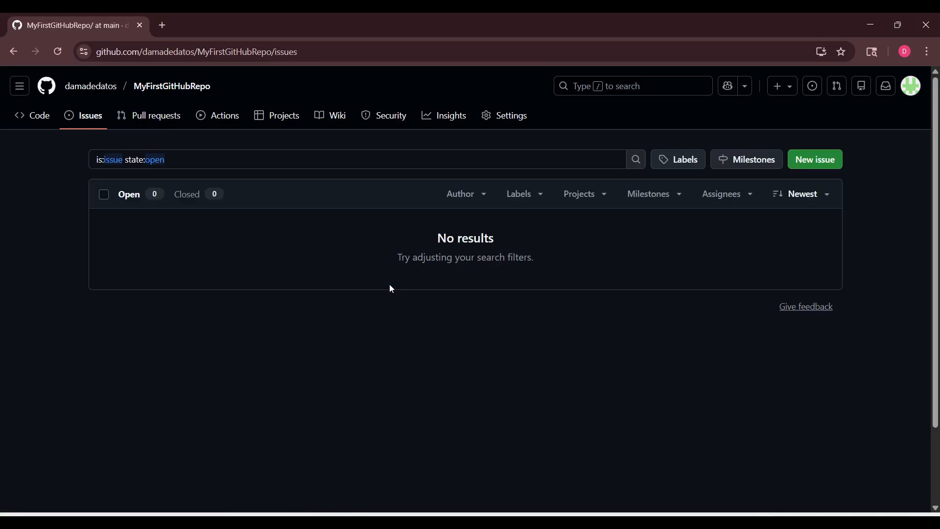
pyautogui.click(818, 168)
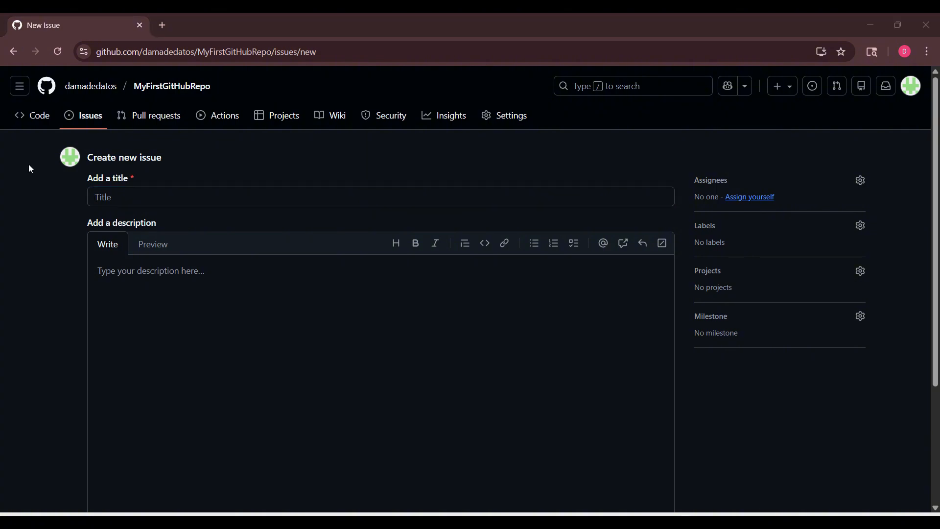
pyautogui.click(144, 205)
pyautogui.write('Add a screenshot to the README')
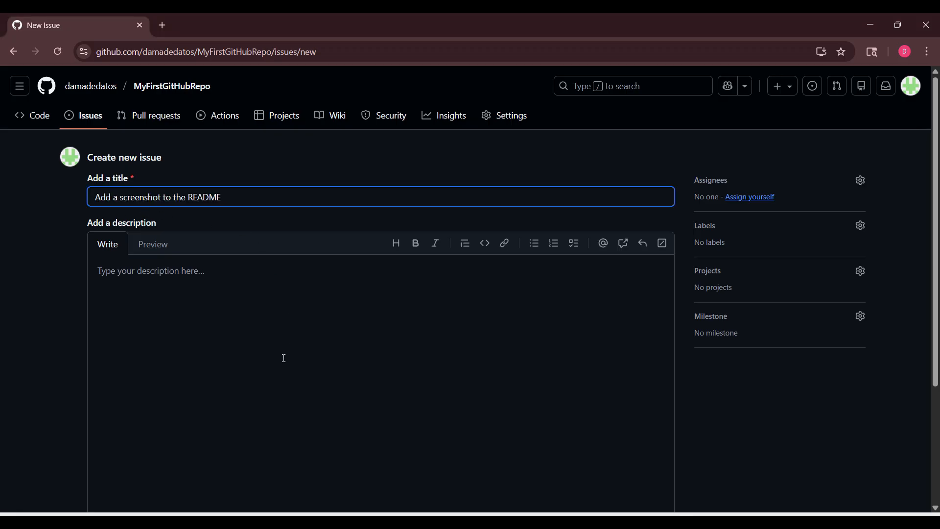
pyautogui.click(209, 293)
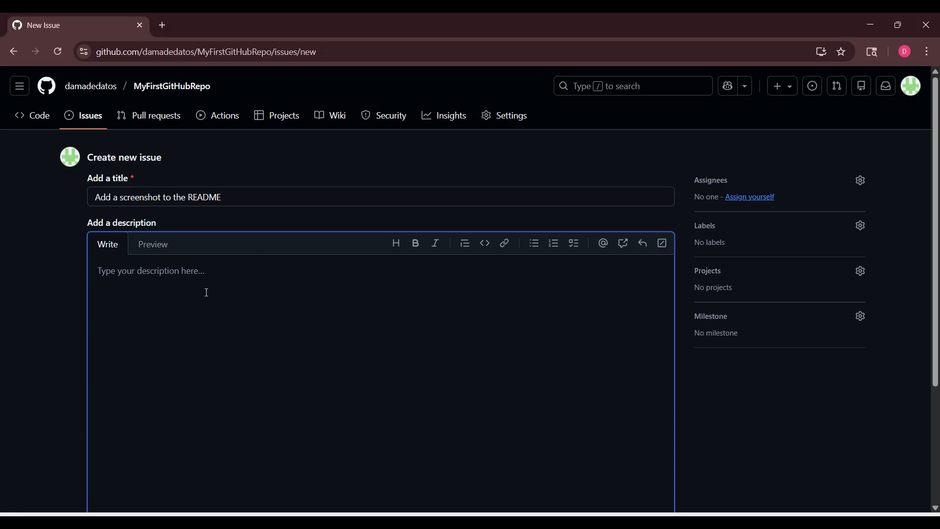
pyautogui.scroll(-3, 210, 287)
pyautogui.scroll(3, 209, 286)
pyautogui.scroll(-3, 669, 470)
pyautogui.click(636, 387)
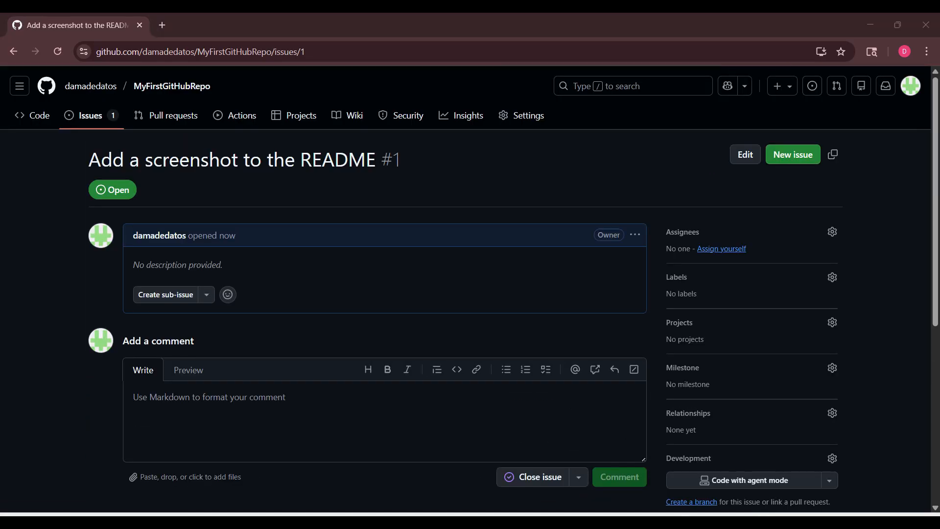
# Create a second issue titled "Add a basic project structure" without a description
pyautogui.click(792, 154)
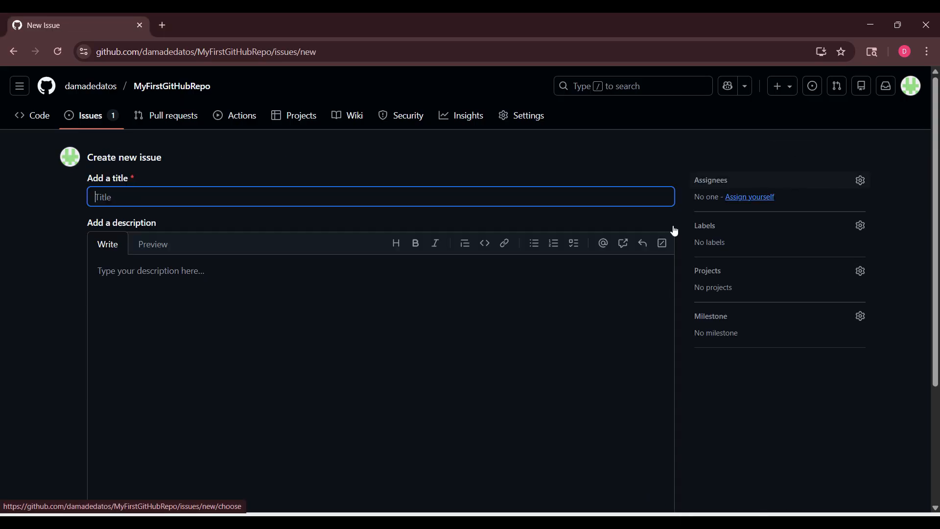
pyautogui.write('Add a basic project structure')
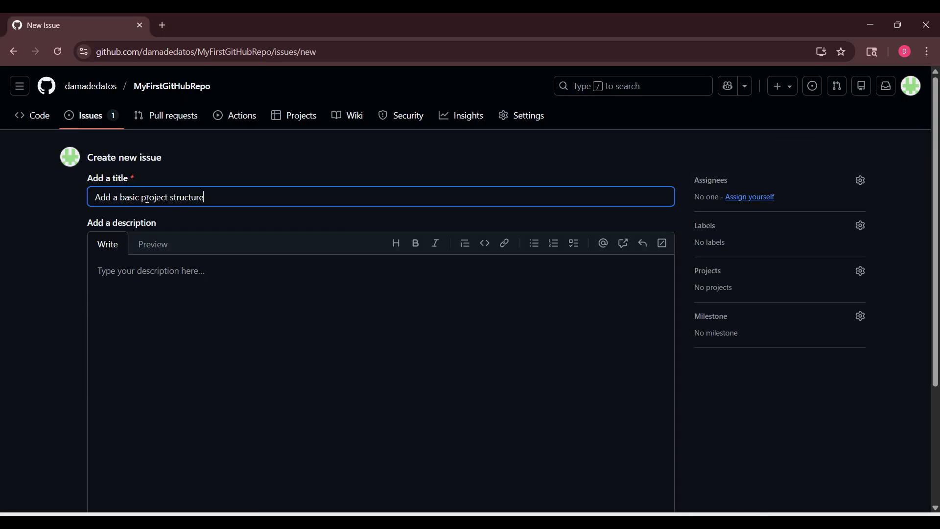
pyautogui.scroll(-3, 643, 450)
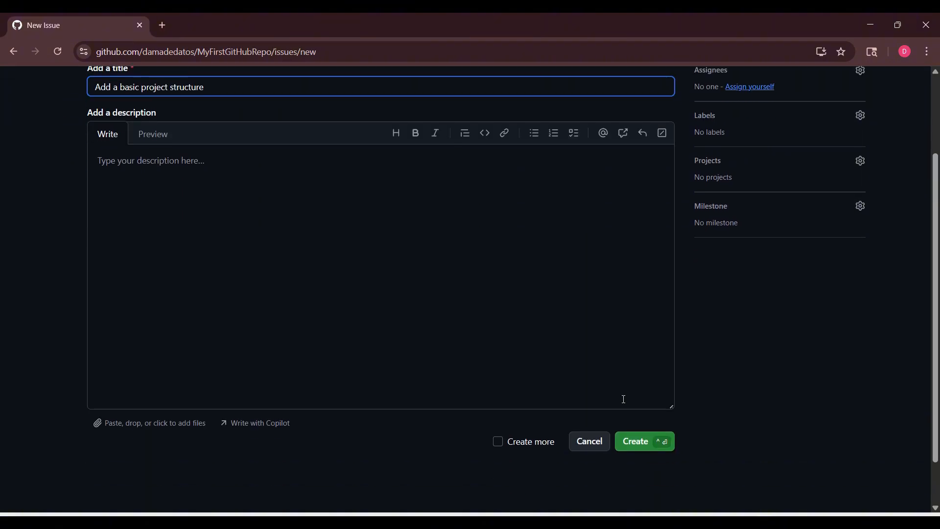
pyautogui.click(645, 431)
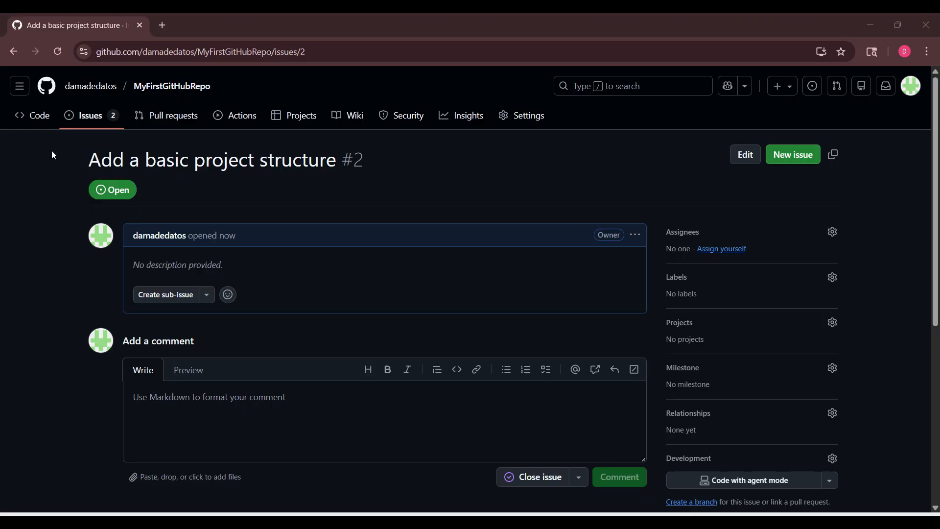
# Create a third issue titled "dd a GitHub Action badge" without a description
pyautogui.click(804, 158)
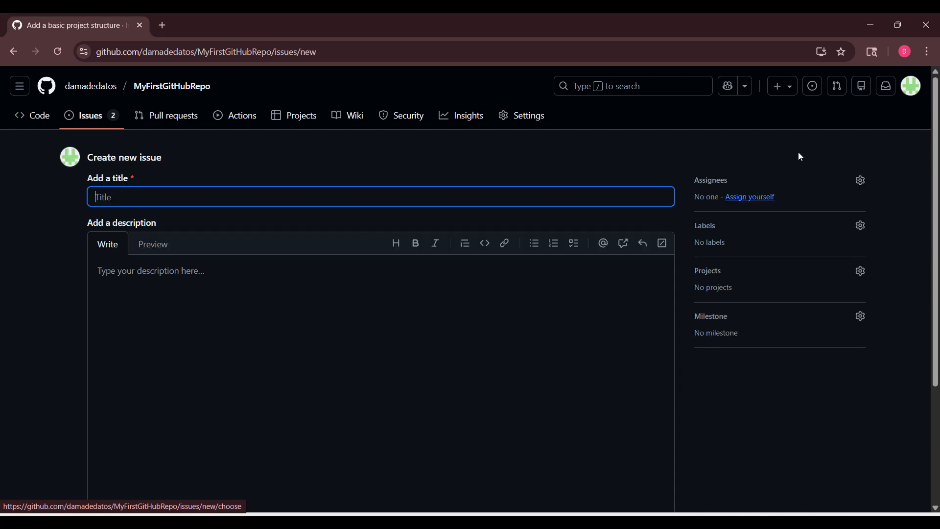
pyautogui.write('dd a GitHub Action badge')
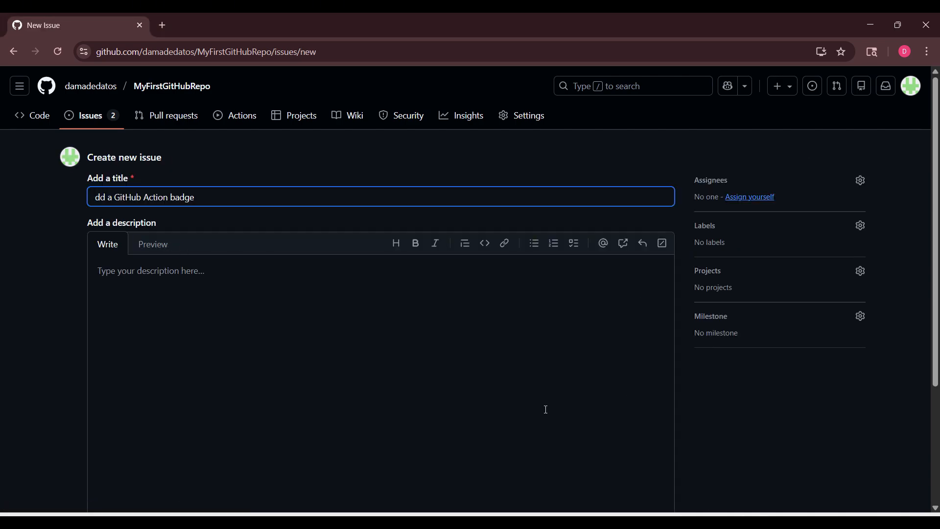
pyautogui.scroll(-3, 545, 409)
pyautogui.click(637, 392)
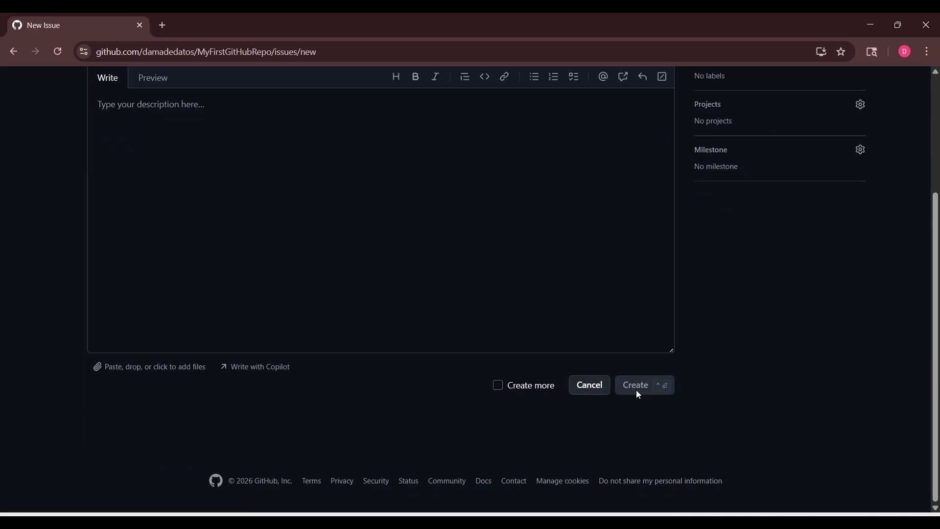
pyautogui.scroll(-5, 489, 407)
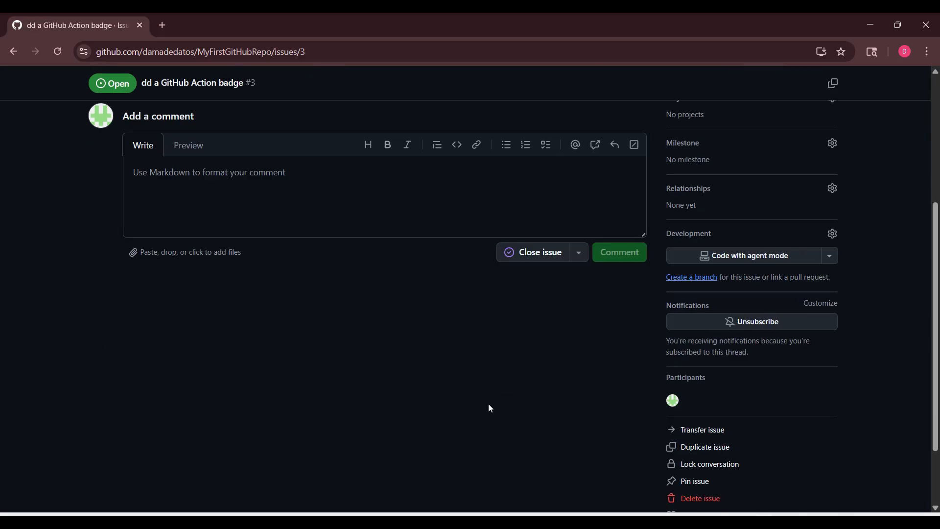
pyautogui.scroll(5, 552, 331)
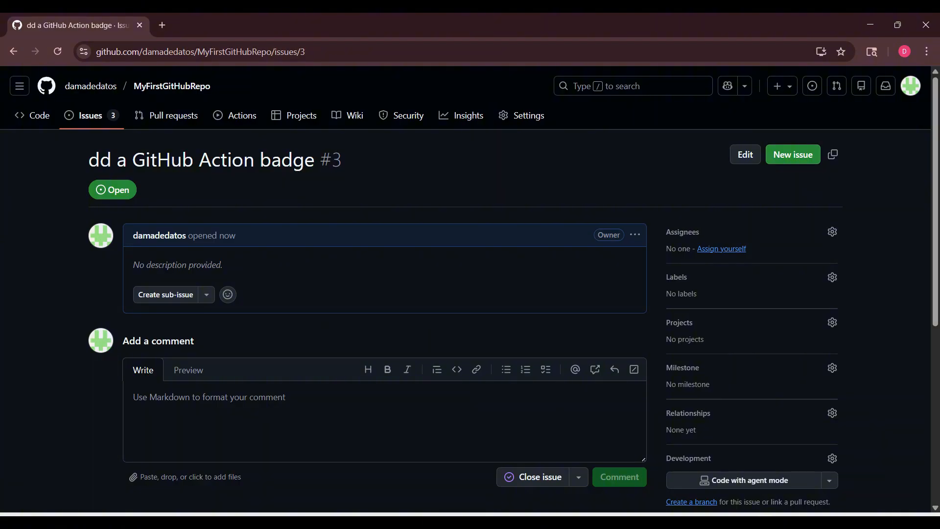
# Create a fourth issue titled "Create An Issues" without a description, with the option to create more issues enabled
pyautogui.click(806, 156)
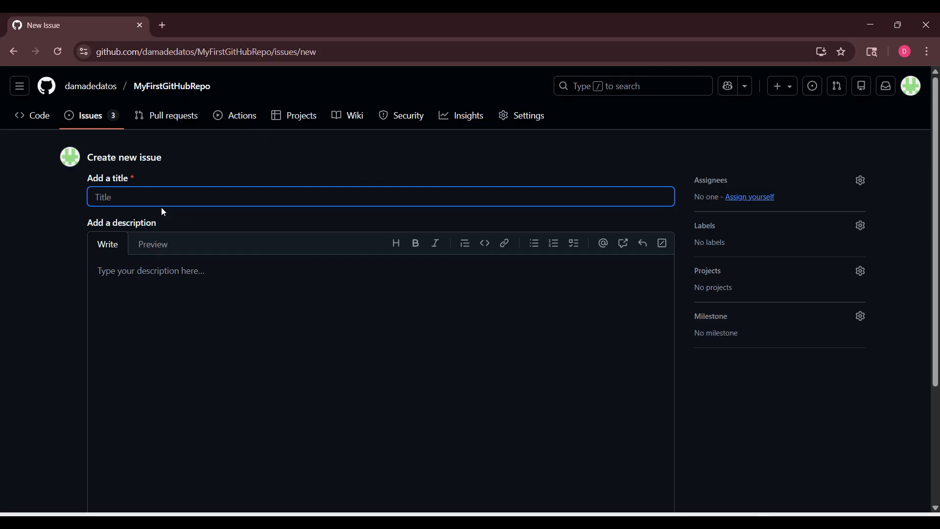
pyautogui.write('Create An Issues')
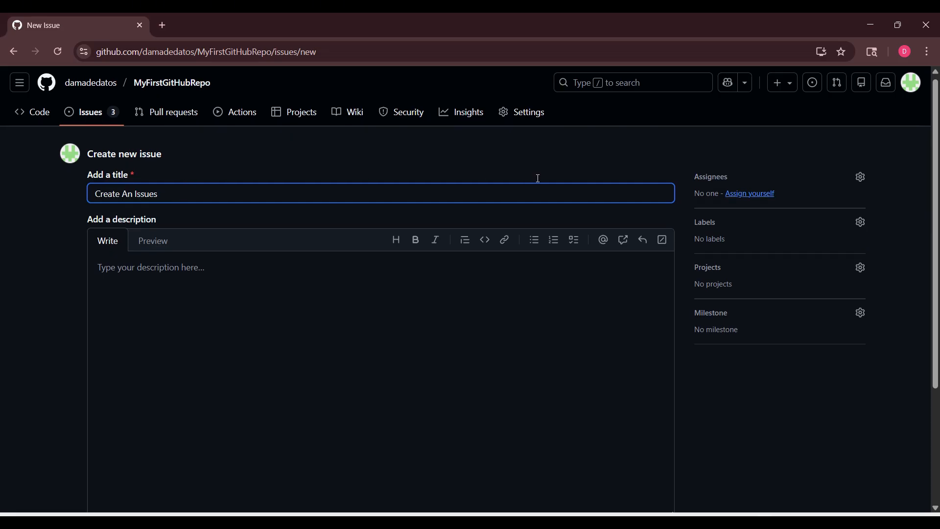
pyautogui.scroll(-3, 539, 196)
pyautogui.click(495, 385)
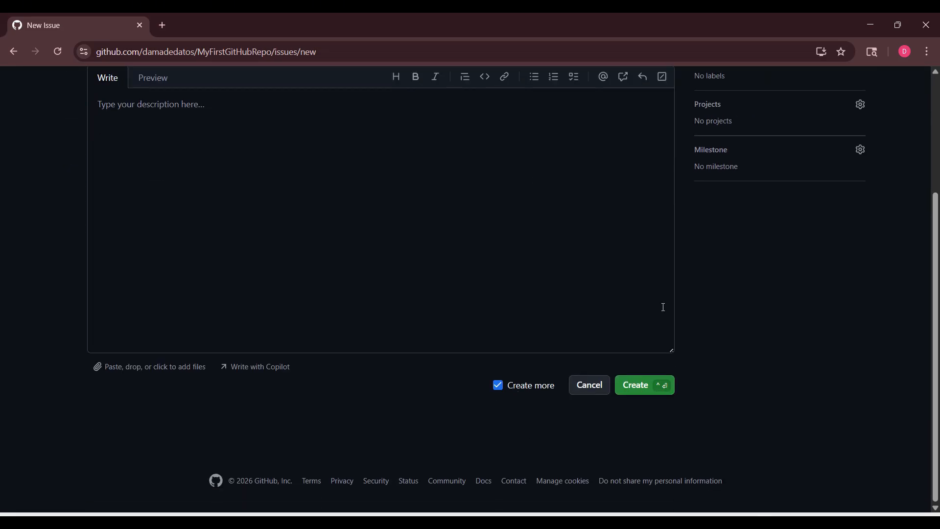
pyautogui.scroll(4, 685, 284)
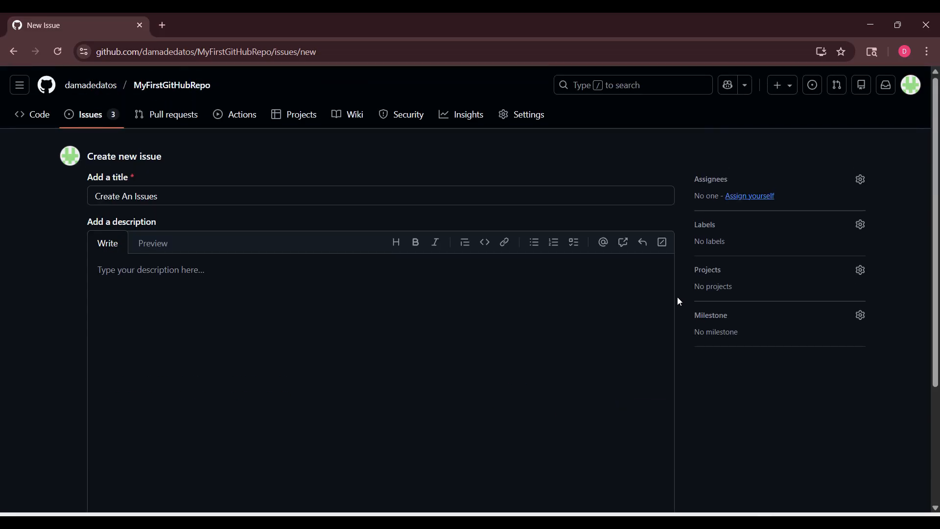
pyautogui.scroll(-3, 677, 296)
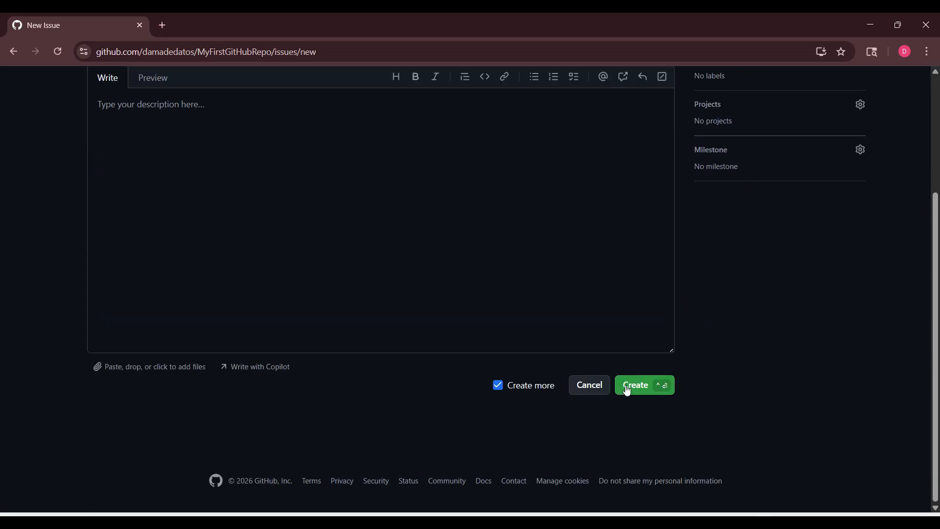
pyautogui.click(635, 384)
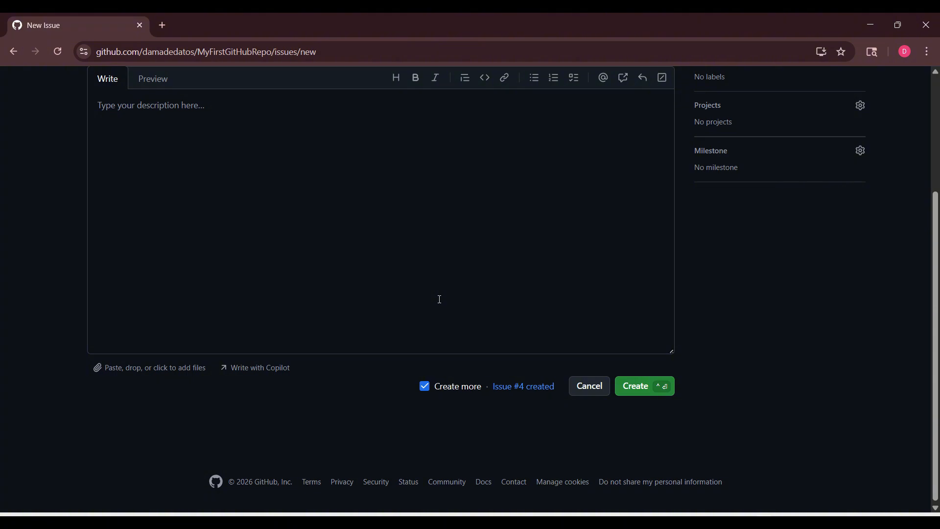
# Create a fifth issue titled "Creating Another Issue" without a description
pyautogui.scroll(3, 441, 299)
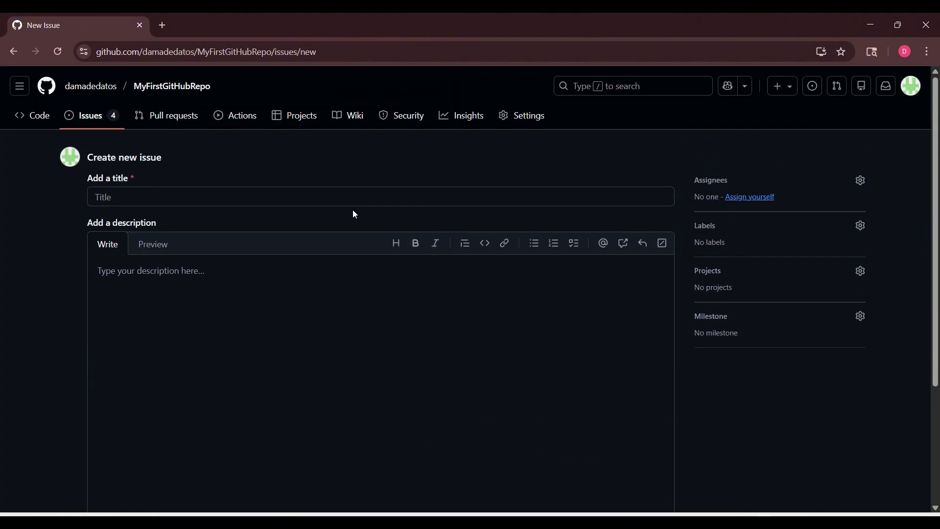
pyautogui.click(335, 195)
pyautogui.write('Cre')
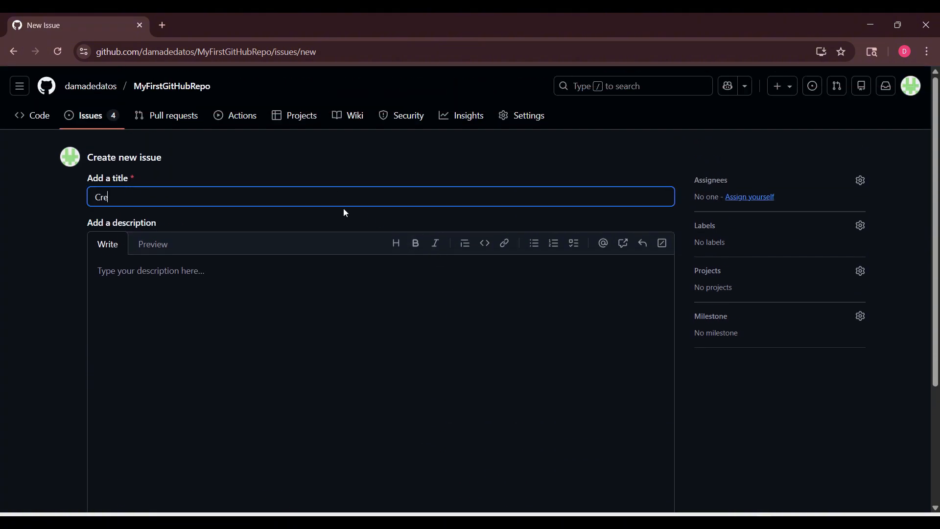
pyautogui.write('ating Another Issues')
pyautogui.scroll(-3, 374, 280)
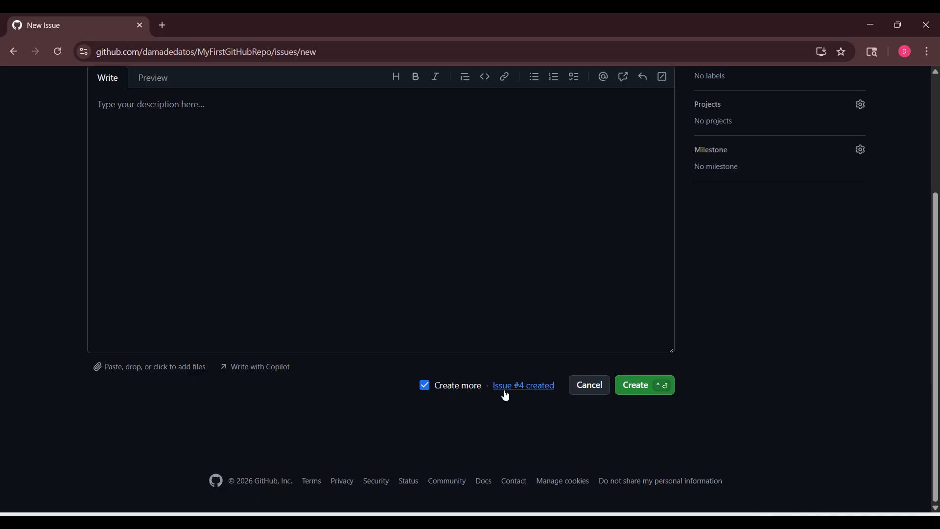
pyautogui.click(633, 388)
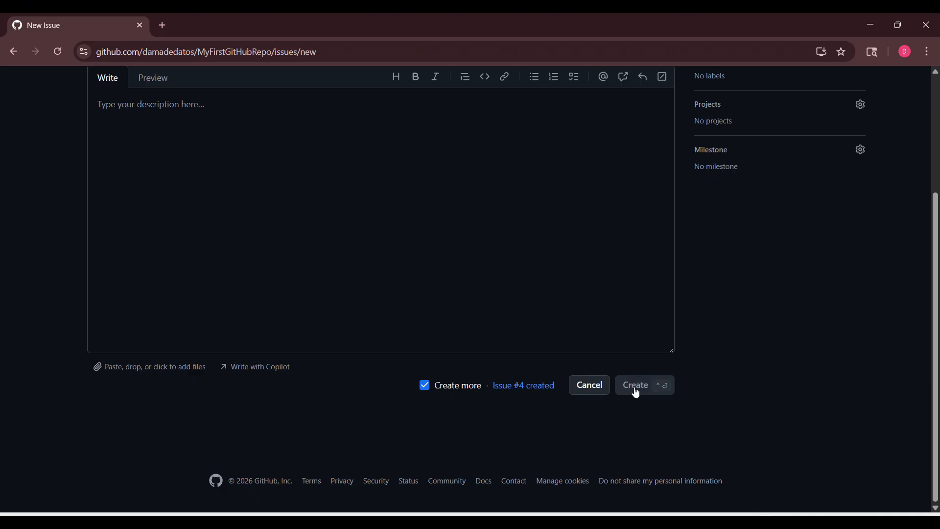
# Create a sixth issue titled "Test" without a description
pyautogui.scroll(3, 636, 294)
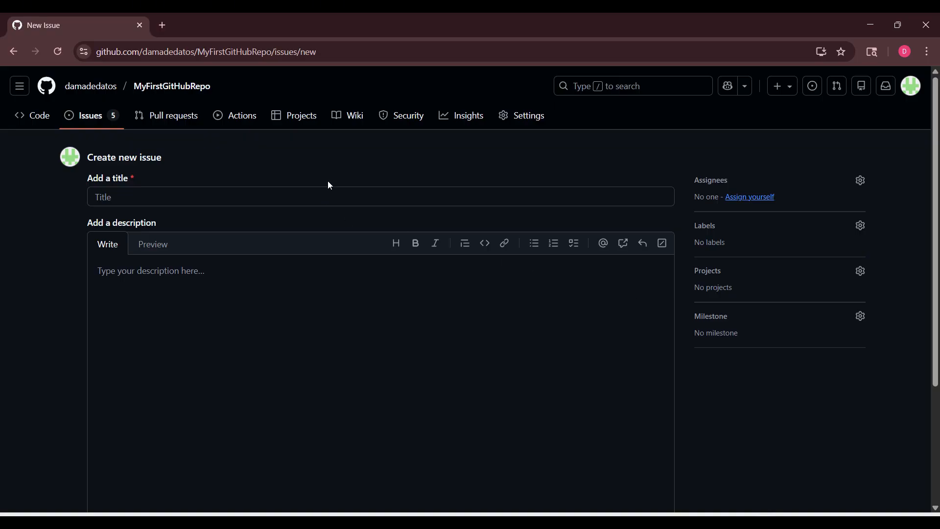
pyautogui.scroll(-4, 370, 186)
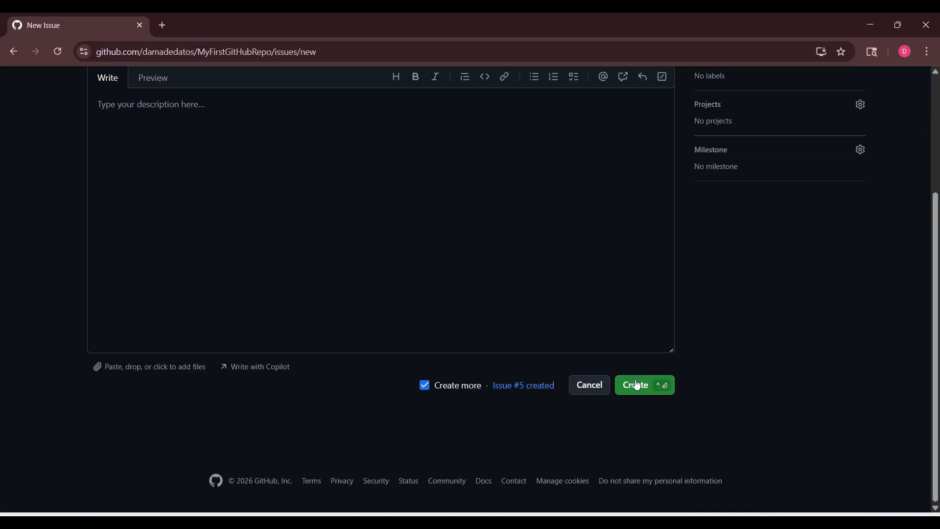
pyautogui.click(637, 386)
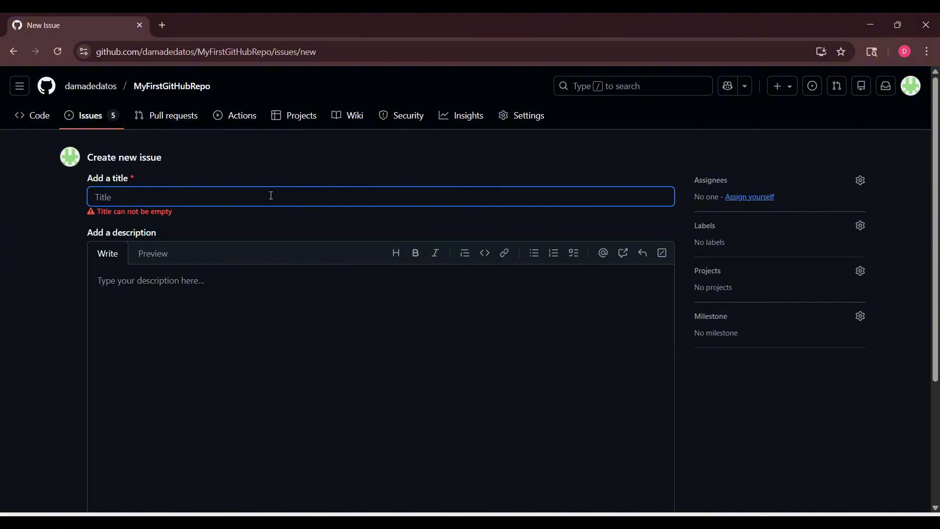
pyautogui.write('Test')
pyautogui.scroll(-1, 536, 203)
pyautogui.scroll(-3, 537, 203)
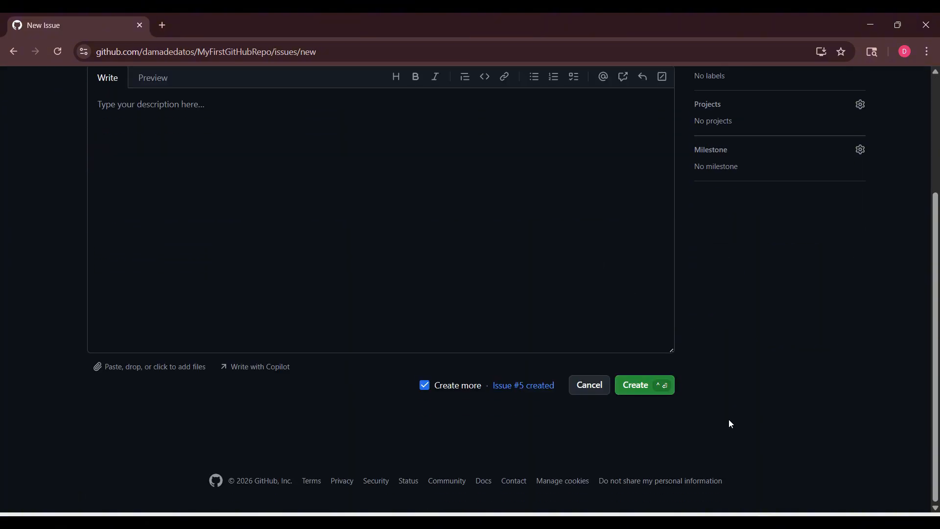
pyautogui.click(636, 385)
# View the newly created Test issue and the repository's list of open issues
pyautogui.scroll(3, 401, 271)
pyautogui.scroll(-3, 401, 271)
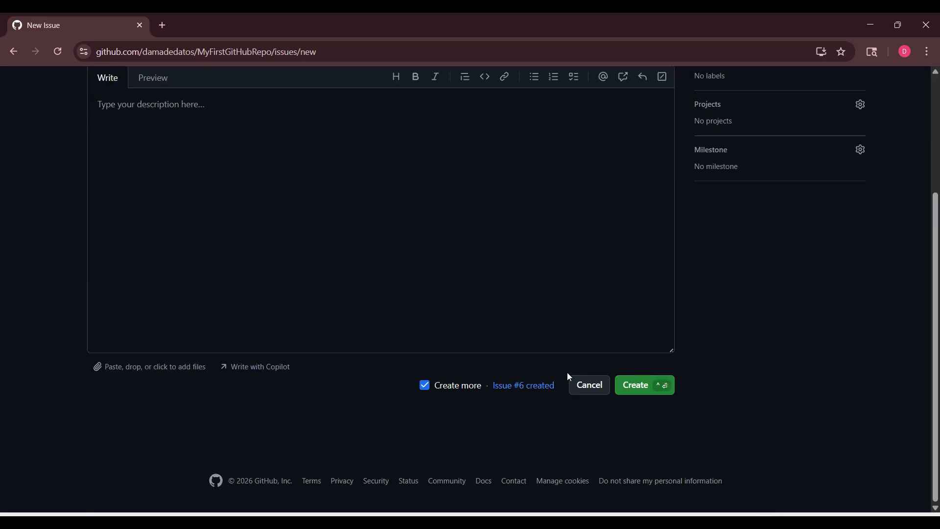
pyautogui.click(519, 387)
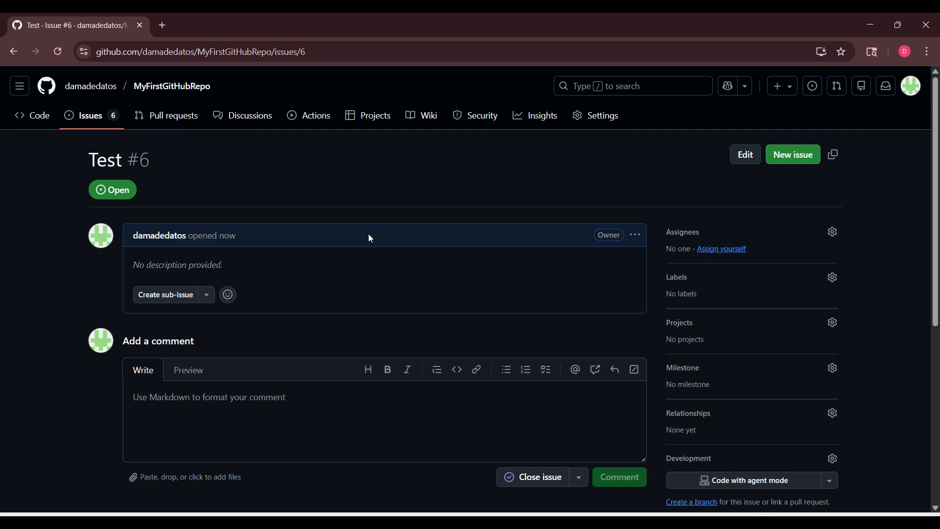
pyautogui.scroll(-5, 370, 237)
pyautogui.scroll(5, 370, 236)
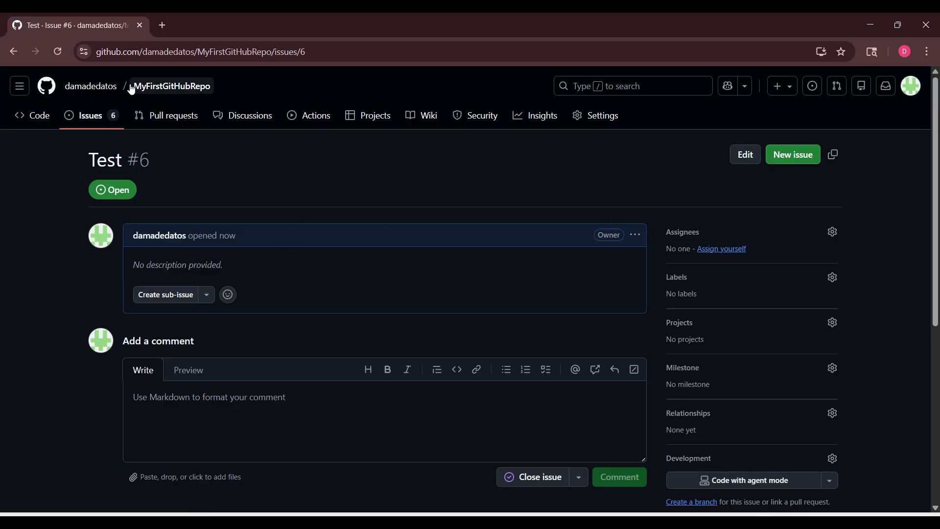
pyautogui.click(94, 117)
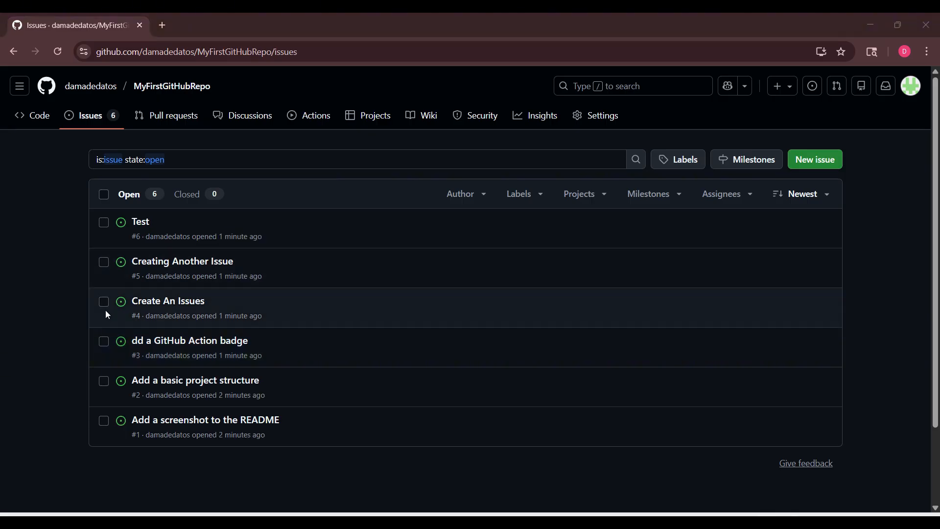
# Create a branch named "Update Read ME" from main in the repository's code view
pyautogui.click(40, 118)
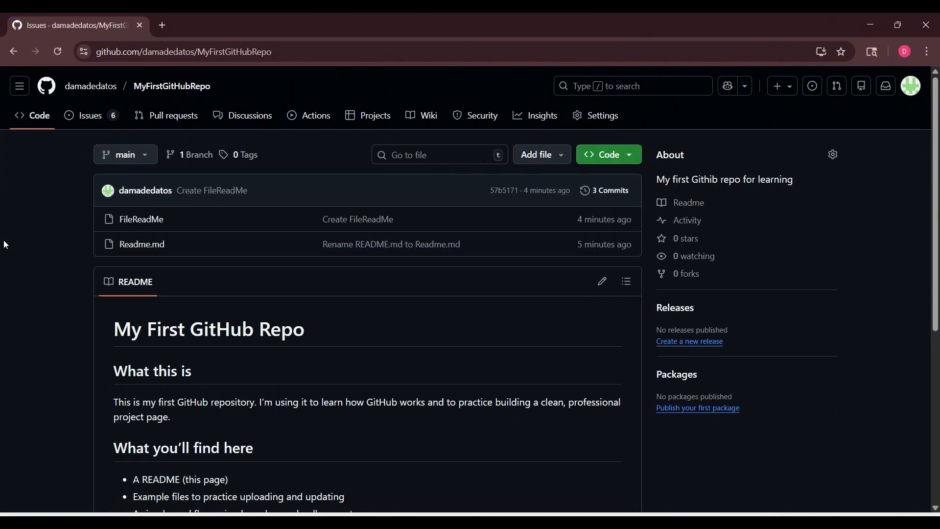
pyautogui.click(148, 159)
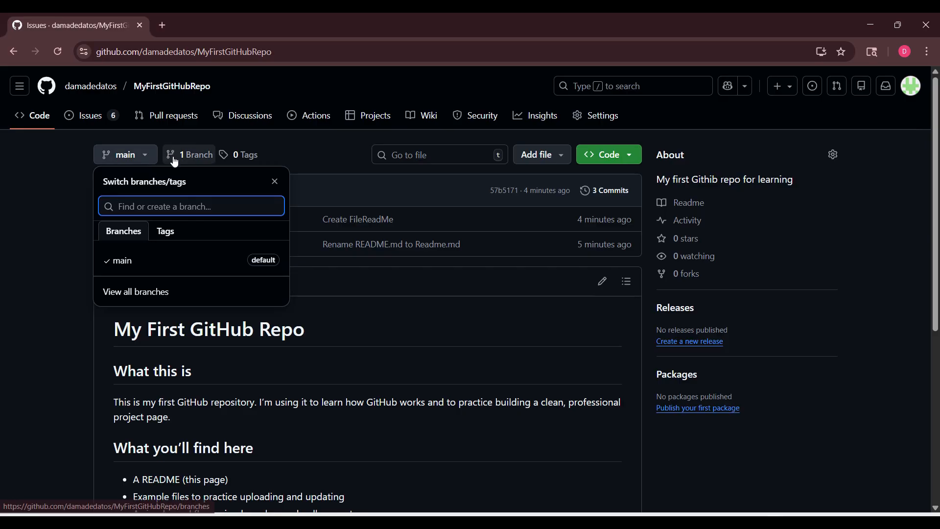
pyautogui.write('Update ')
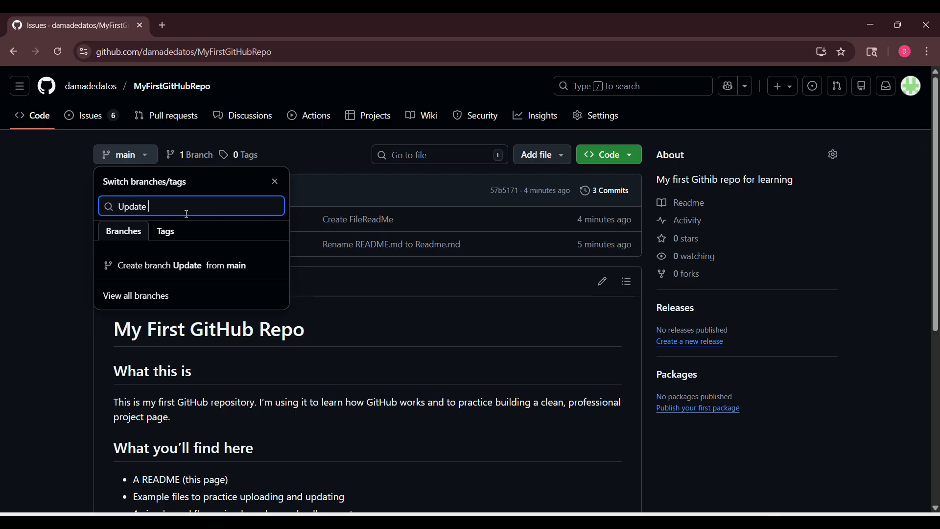
pyautogui.write('Read ME')
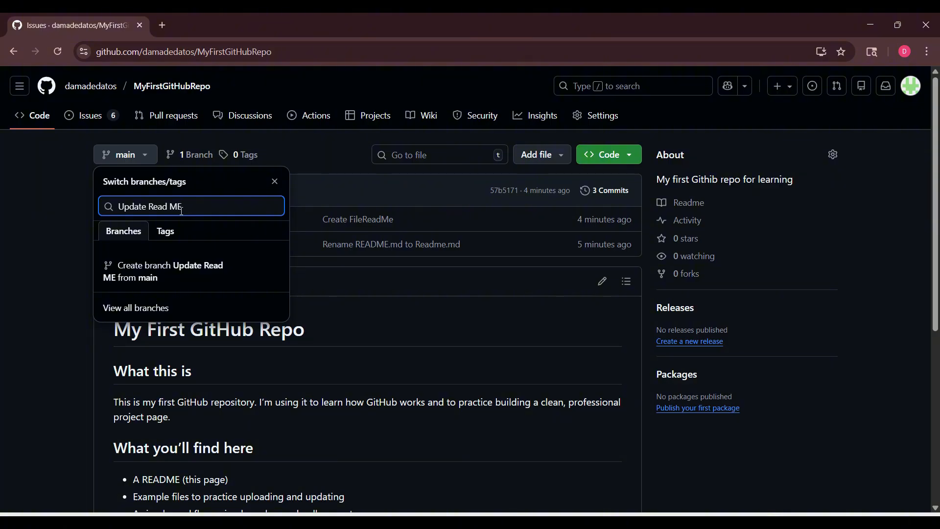
pyautogui.click(138, 278)
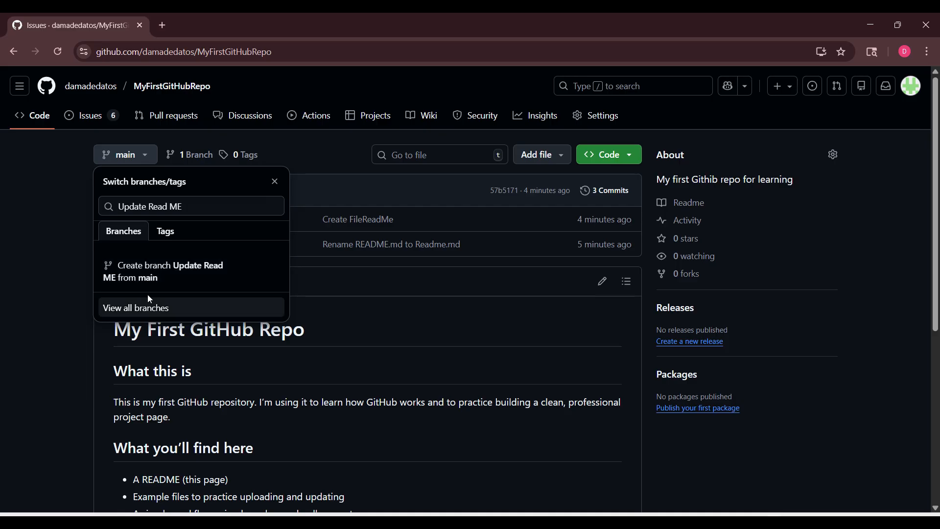
pyautogui.click(140, 275)
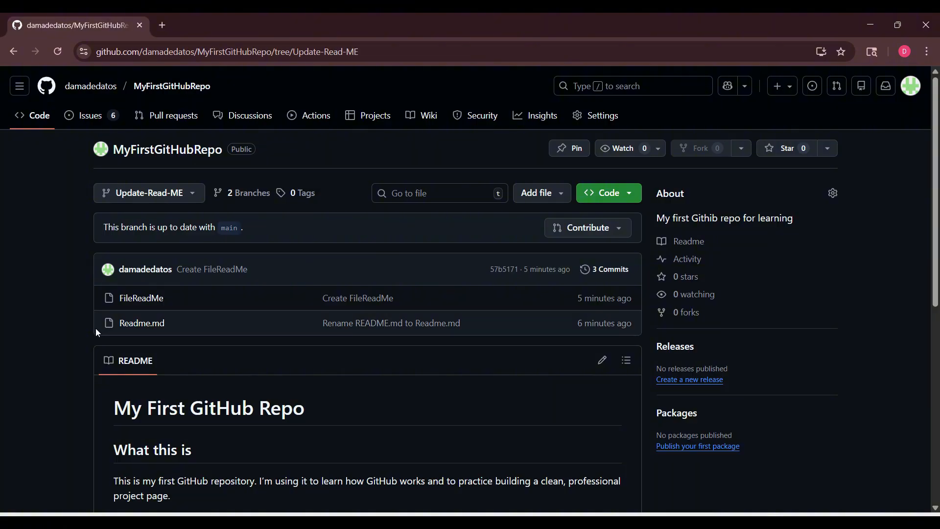
# Add the roadmap bullet "Add a simple license file" to the end of Readme.md and commit it directly to the Update-Read-ME branch
pyautogui.click(162, 332)
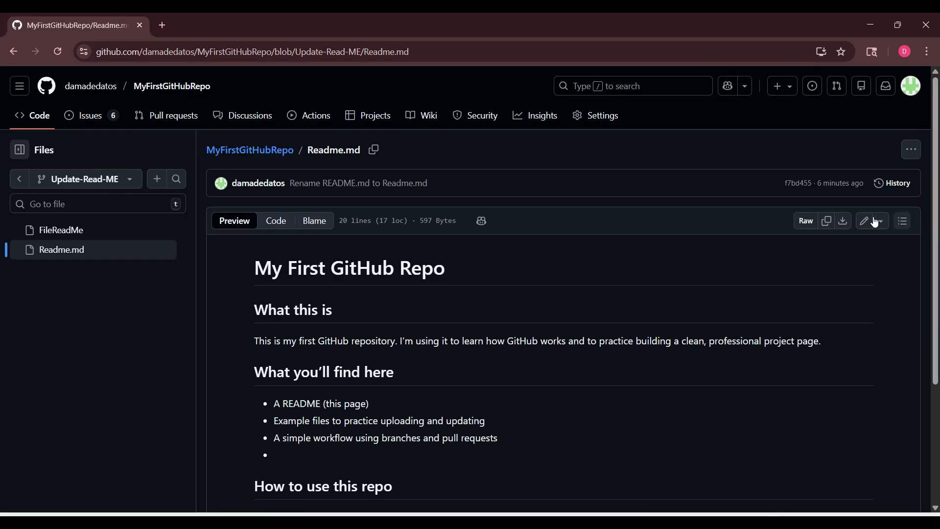
pyautogui.click(862, 229)
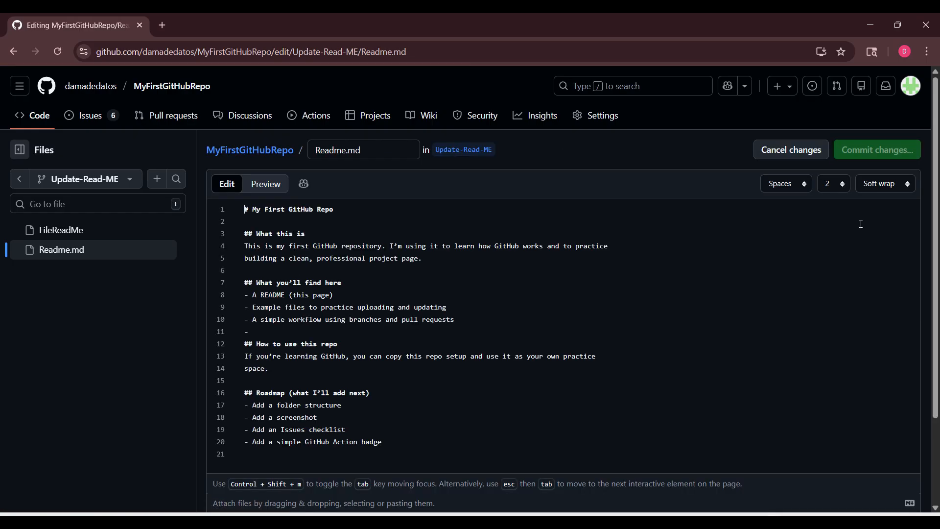
pyautogui.scroll(-2, 421, 339)
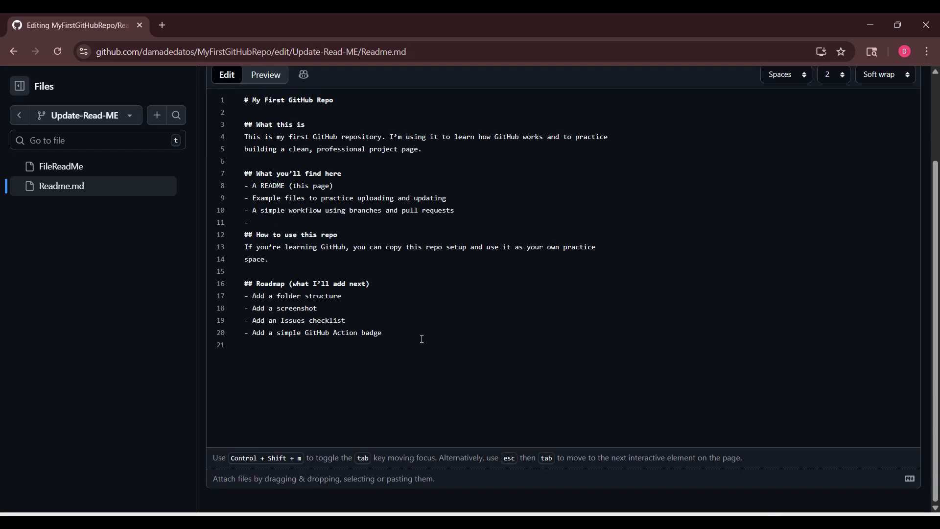
pyautogui.press('Return')
pyautogui.write('Add a simple license file')
pyautogui.scroll(2, 622, 256)
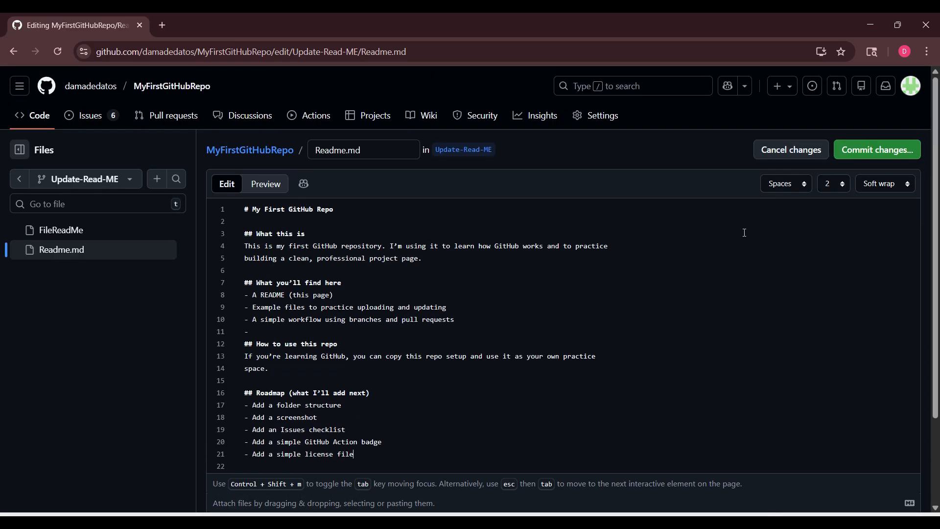
pyautogui.click(887, 155)
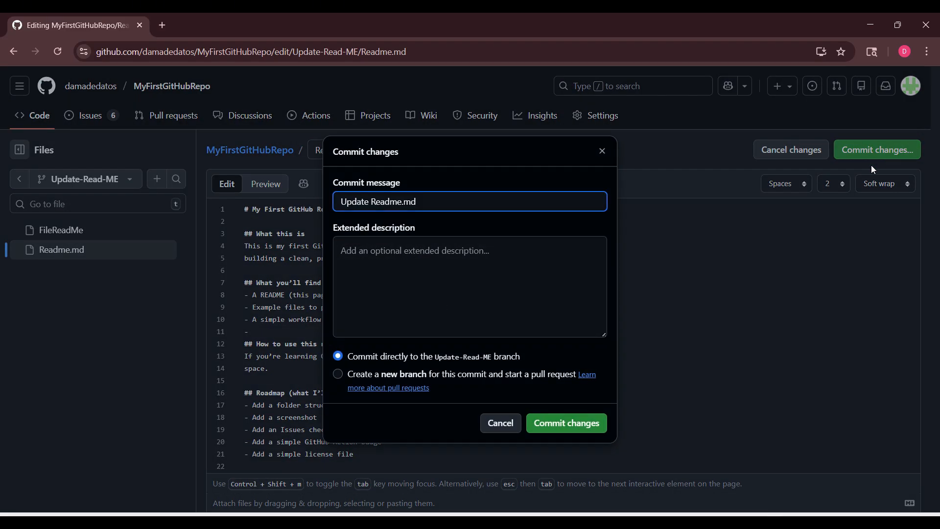
pyautogui.click(567, 425)
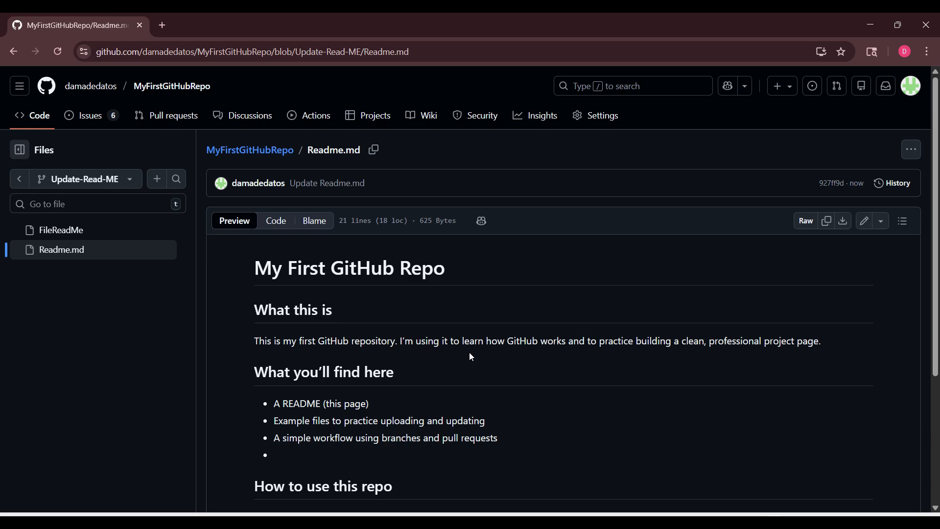
# Create a pull request titled "Update Readme.md" from the Update-Read-ME branch into main without a description
pyautogui.click(159, 121)
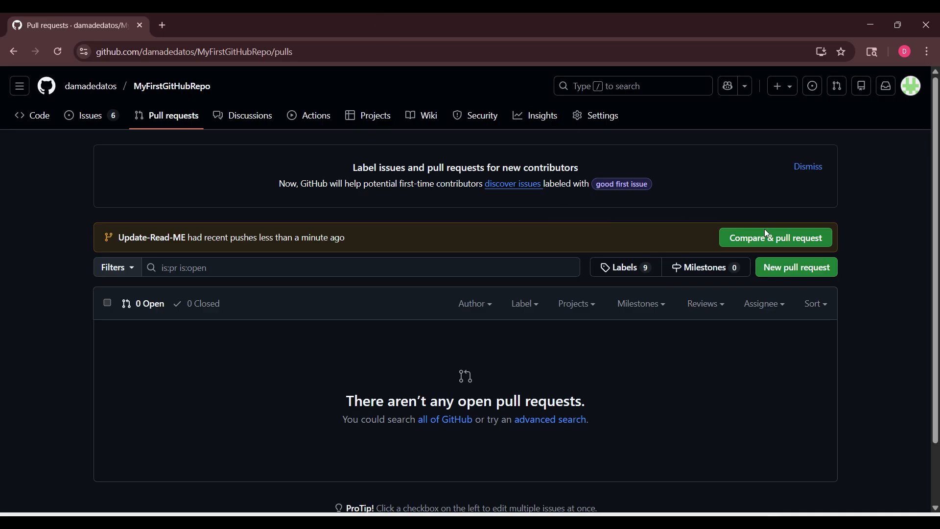
pyautogui.click(769, 240)
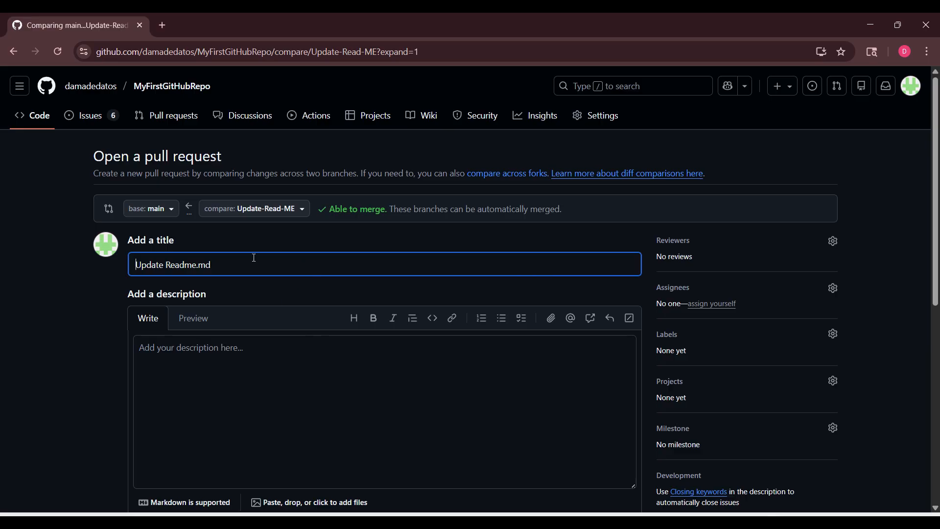
pyautogui.scroll(-4, 558, 334)
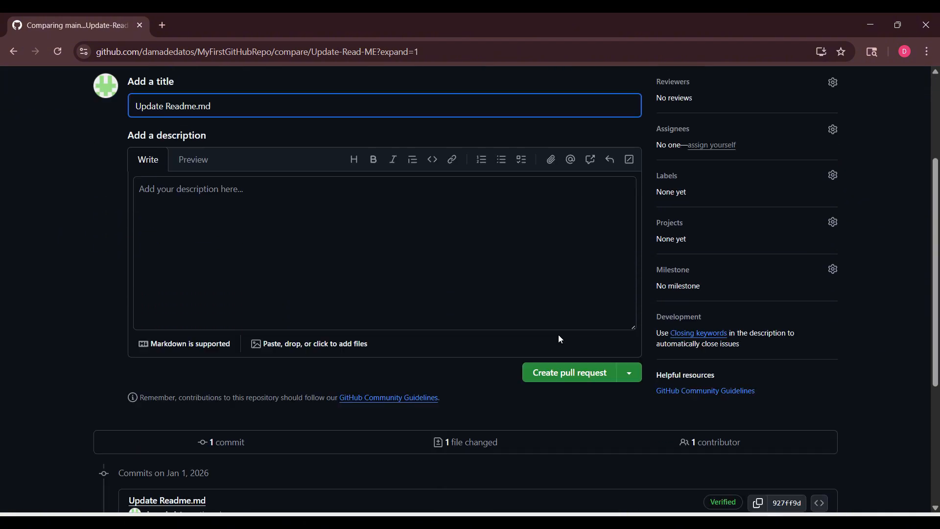
pyautogui.click(561, 352)
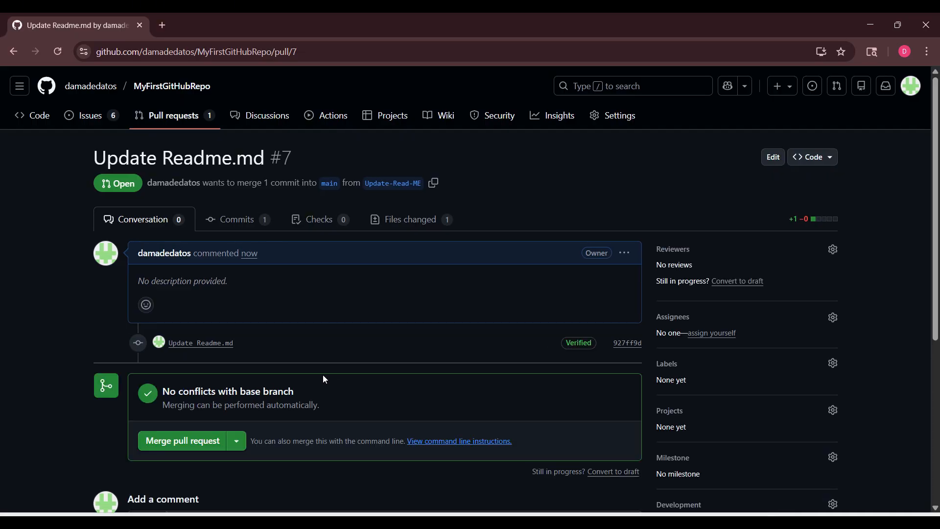
# Merge the "Update Readme.md" pull request into main with the default commit message and delete the Update-Read-ME branch
pyautogui.click(207, 442)
pyautogui.scroll(-2, 207, 443)
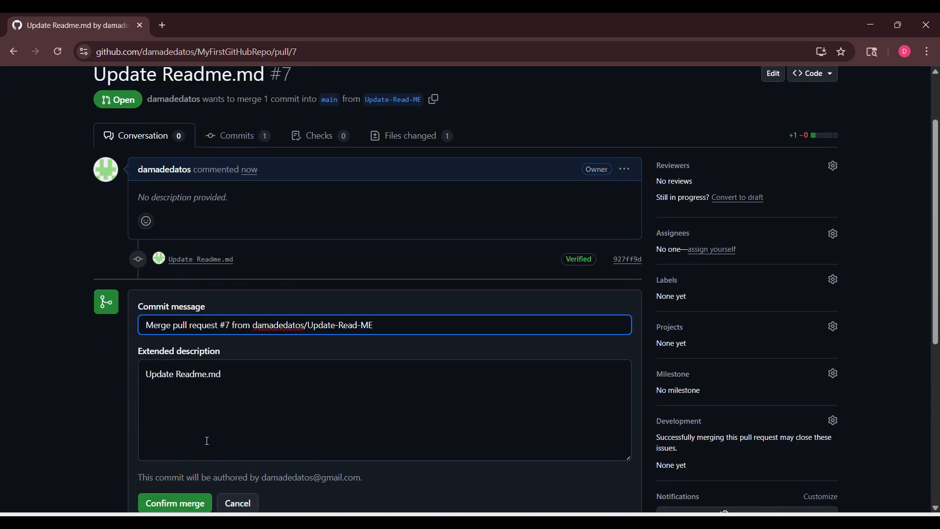
pyautogui.scroll(-2, 207, 440)
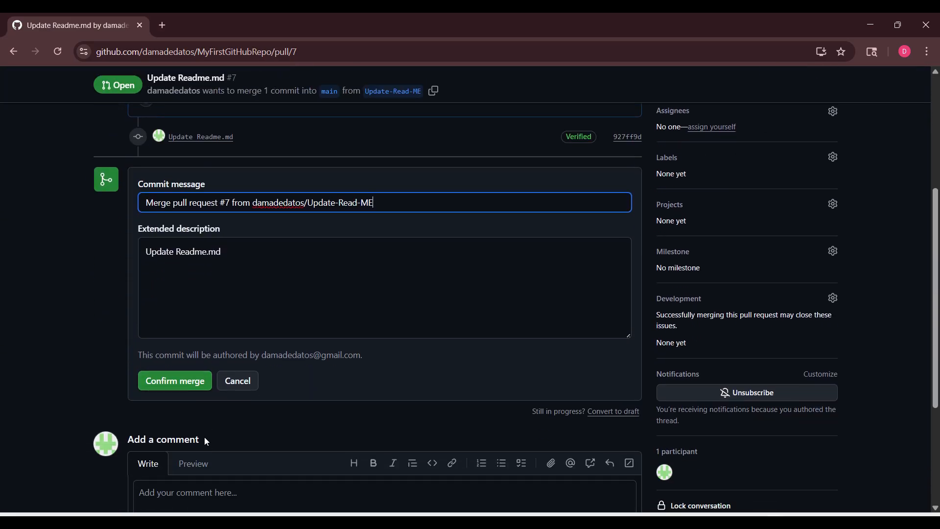
pyautogui.click(182, 389)
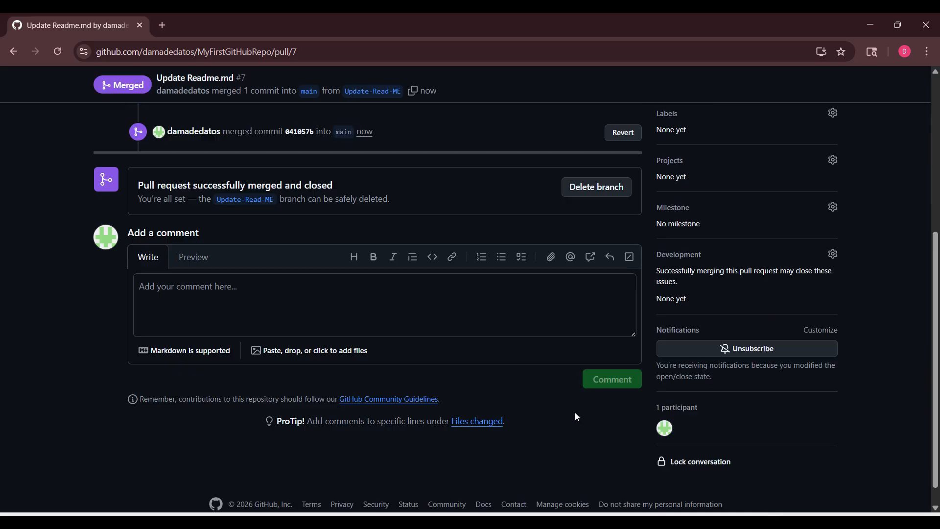
pyautogui.click(621, 194)
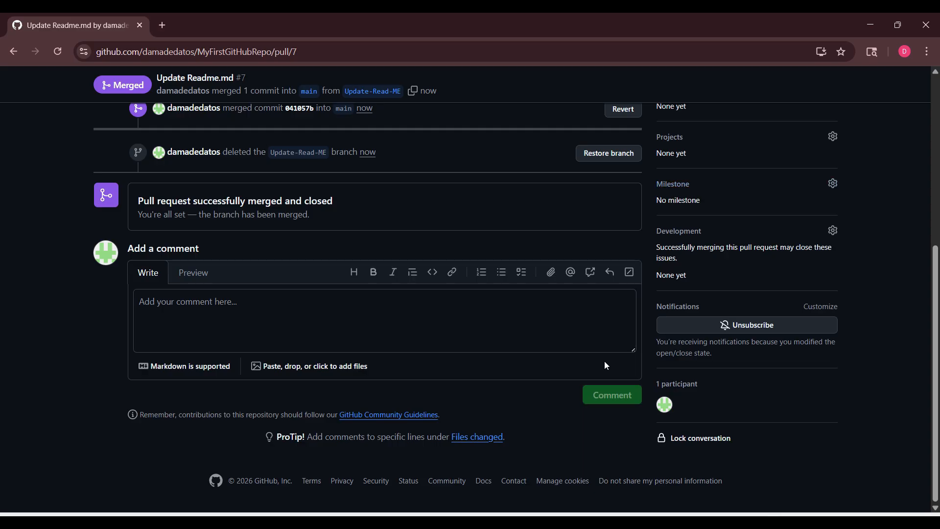
# Check the repository's open issues and pull requests lists, ending on the code view of main
pyautogui.scroll(5, 286, 422)
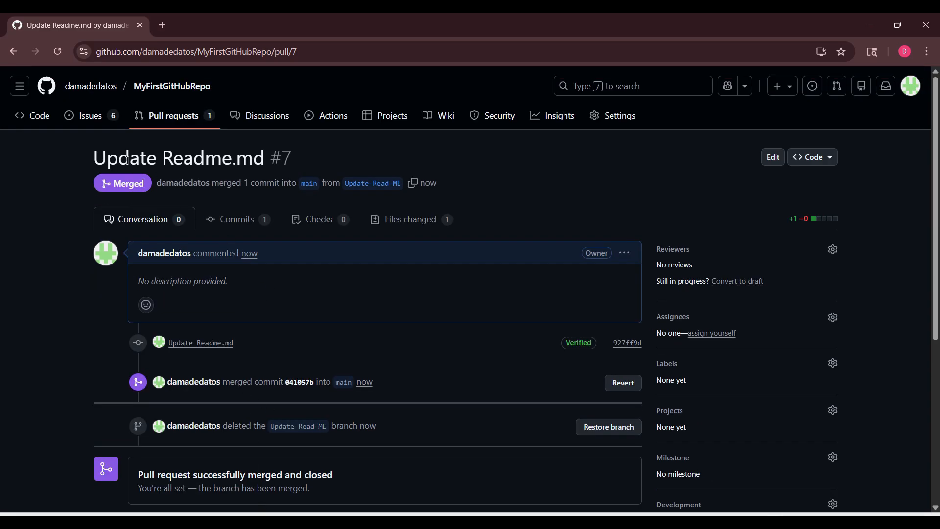
pyautogui.click(89, 116)
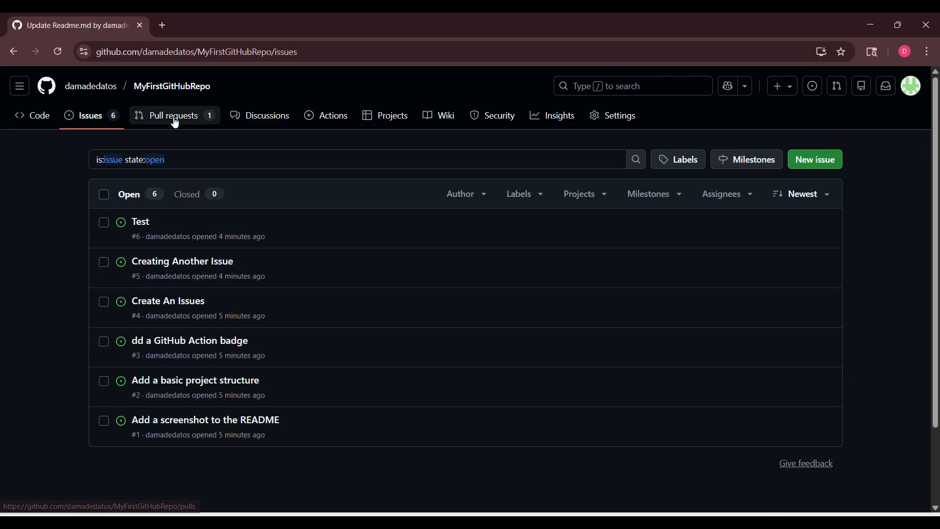
pyautogui.click(174, 121)
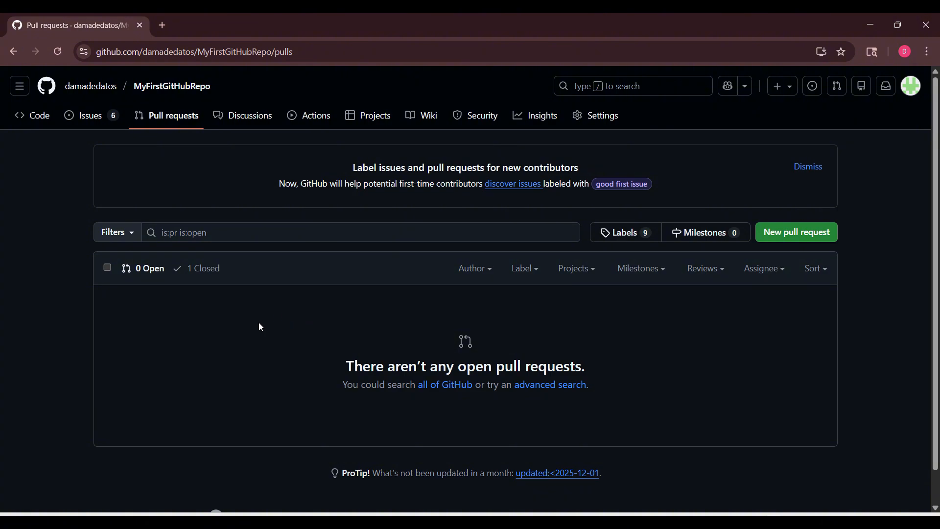
pyautogui.scroll(-1, 219, 337)
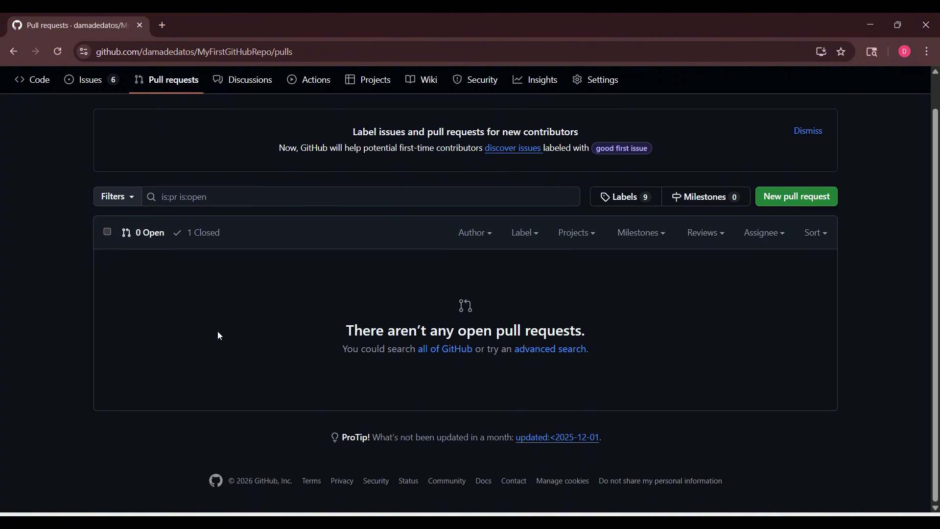
pyautogui.scroll(1, 235, 363)
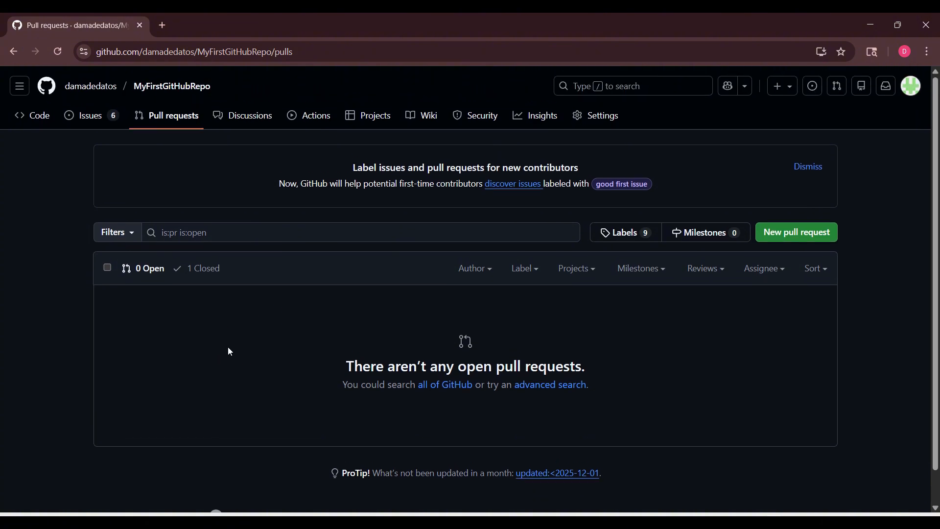
pyautogui.click(43, 117)
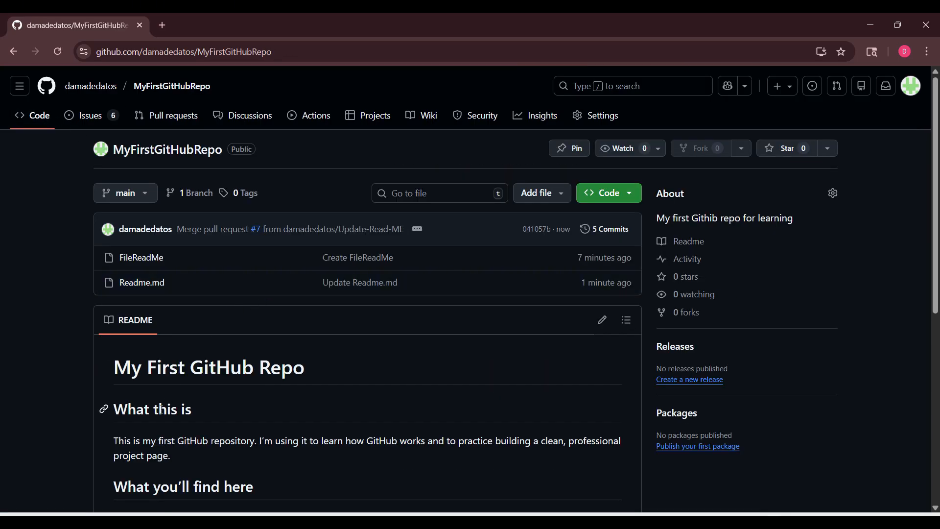
# Open the comparison page for a new pull request and view the branches available as the compare branch
pyautogui.click(165, 124)
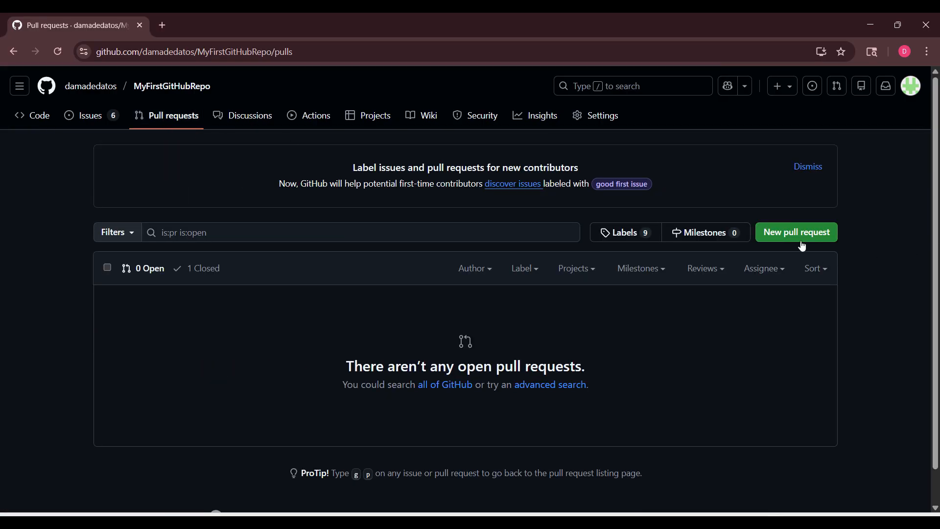
pyautogui.click(781, 231)
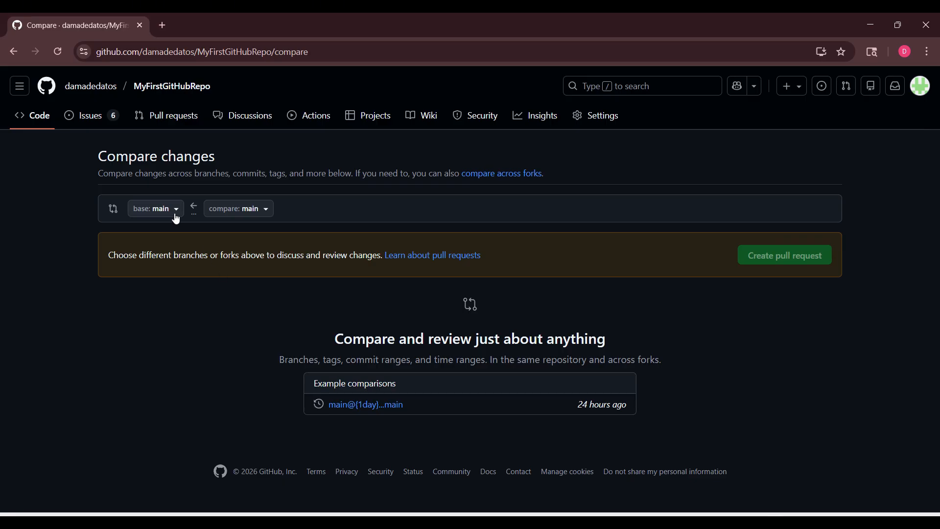
pyautogui.click(259, 209)
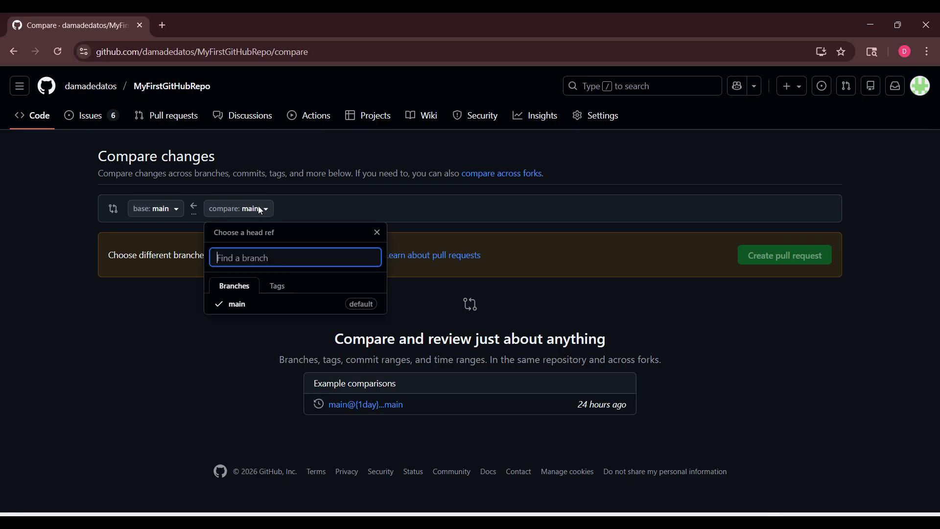
pyautogui.click(159, 215)
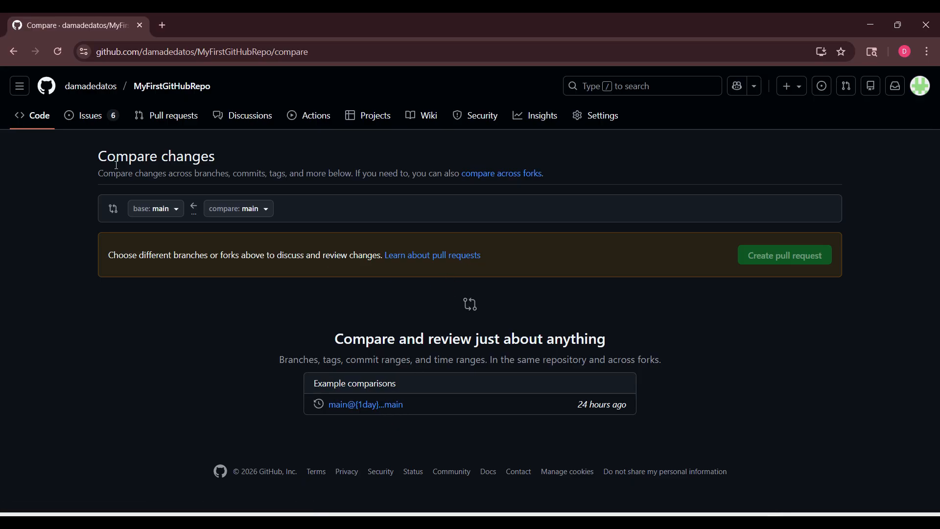
# Return to the repository's code view and check the roadmap section of the README on main
pyautogui.click(38, 117)
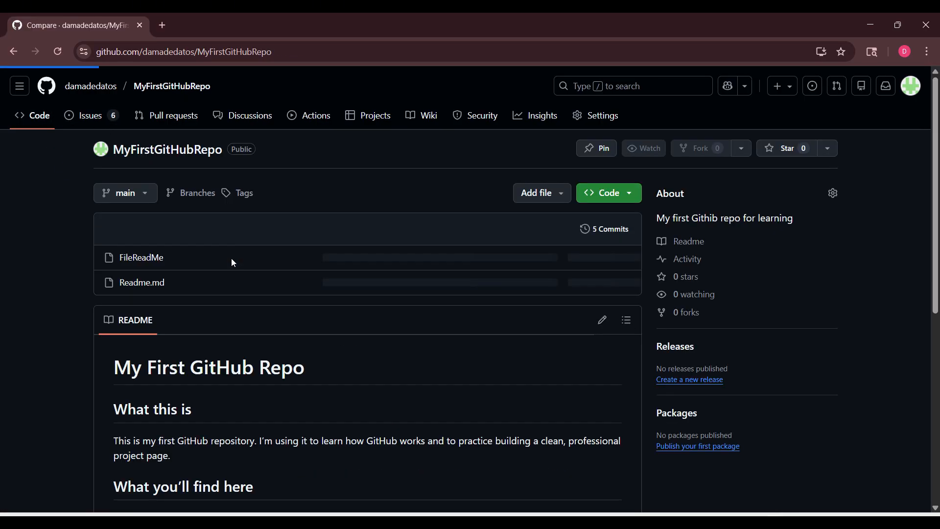
pyautogui.scroll(-7, 41, 319)
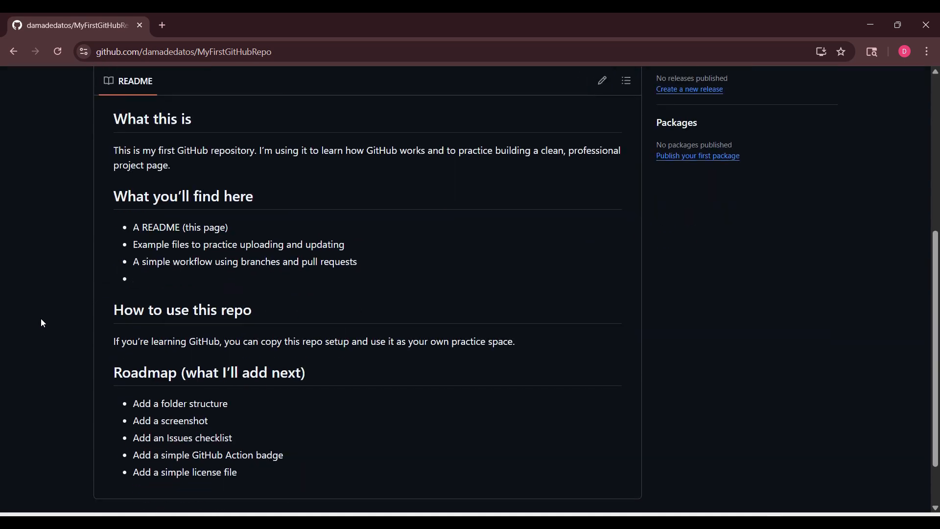
pyautogui.scroll(8, 44, 316)
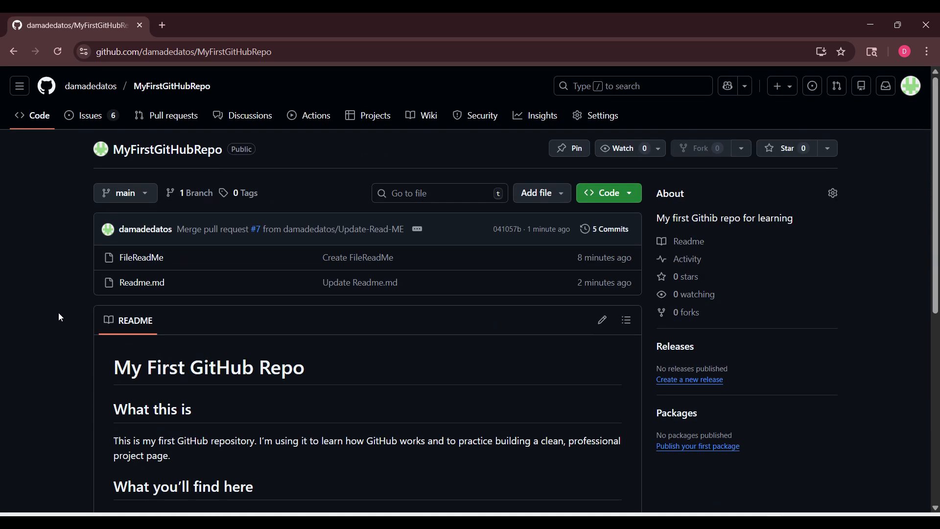